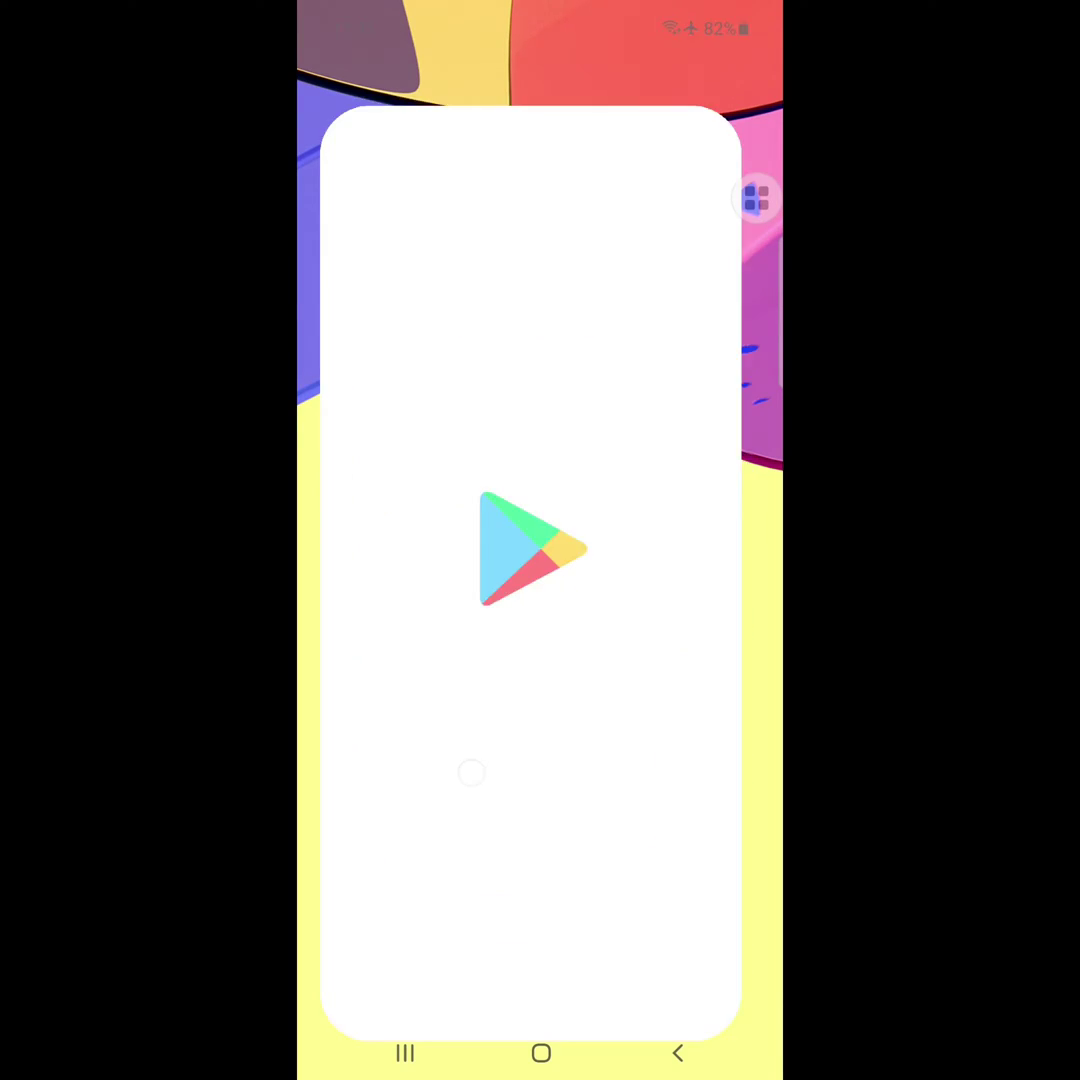
- Search the Play Store for 'chrome', start the Google Chrome update, and return to results
click(540, 73)
click(413, 140)
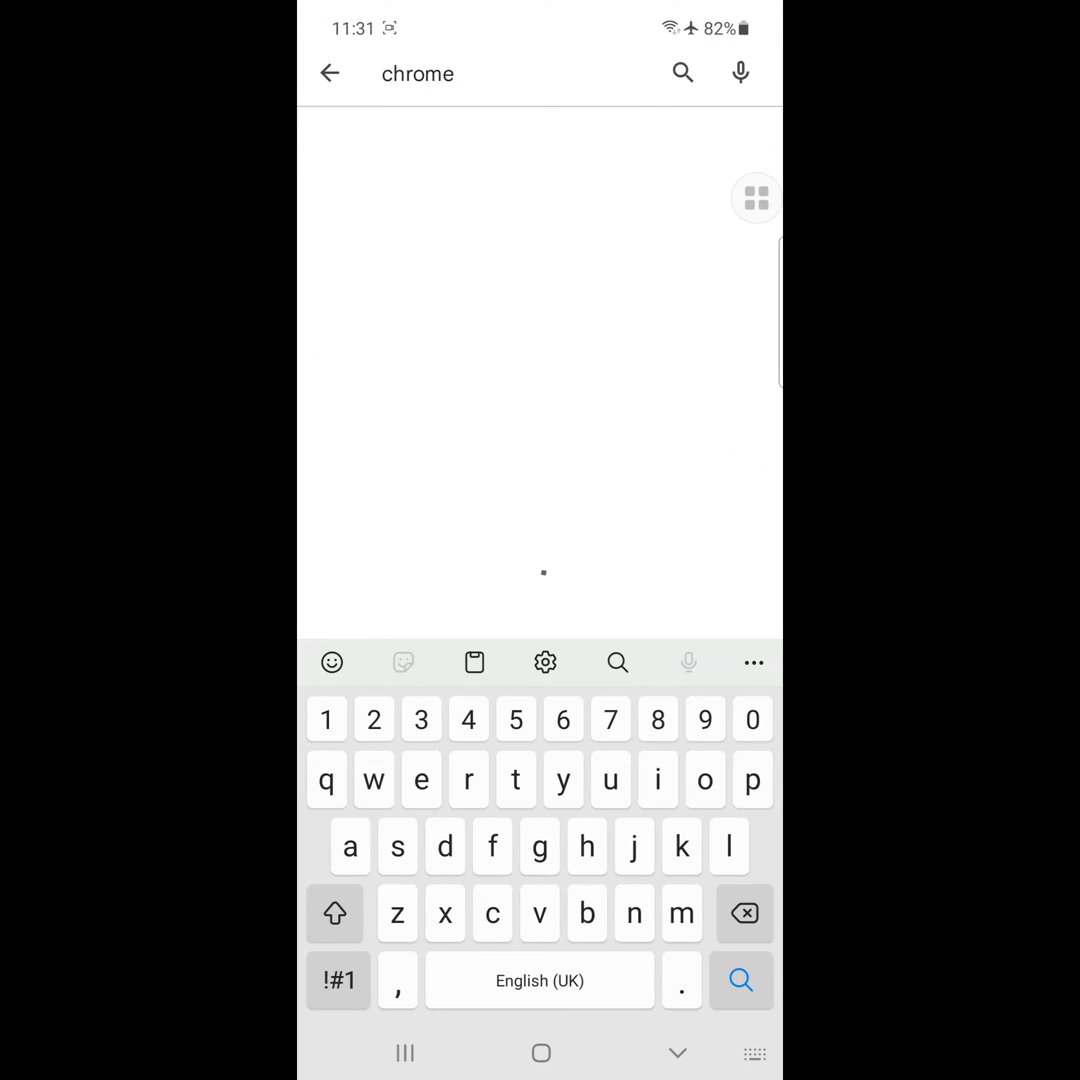
click(522, 152)
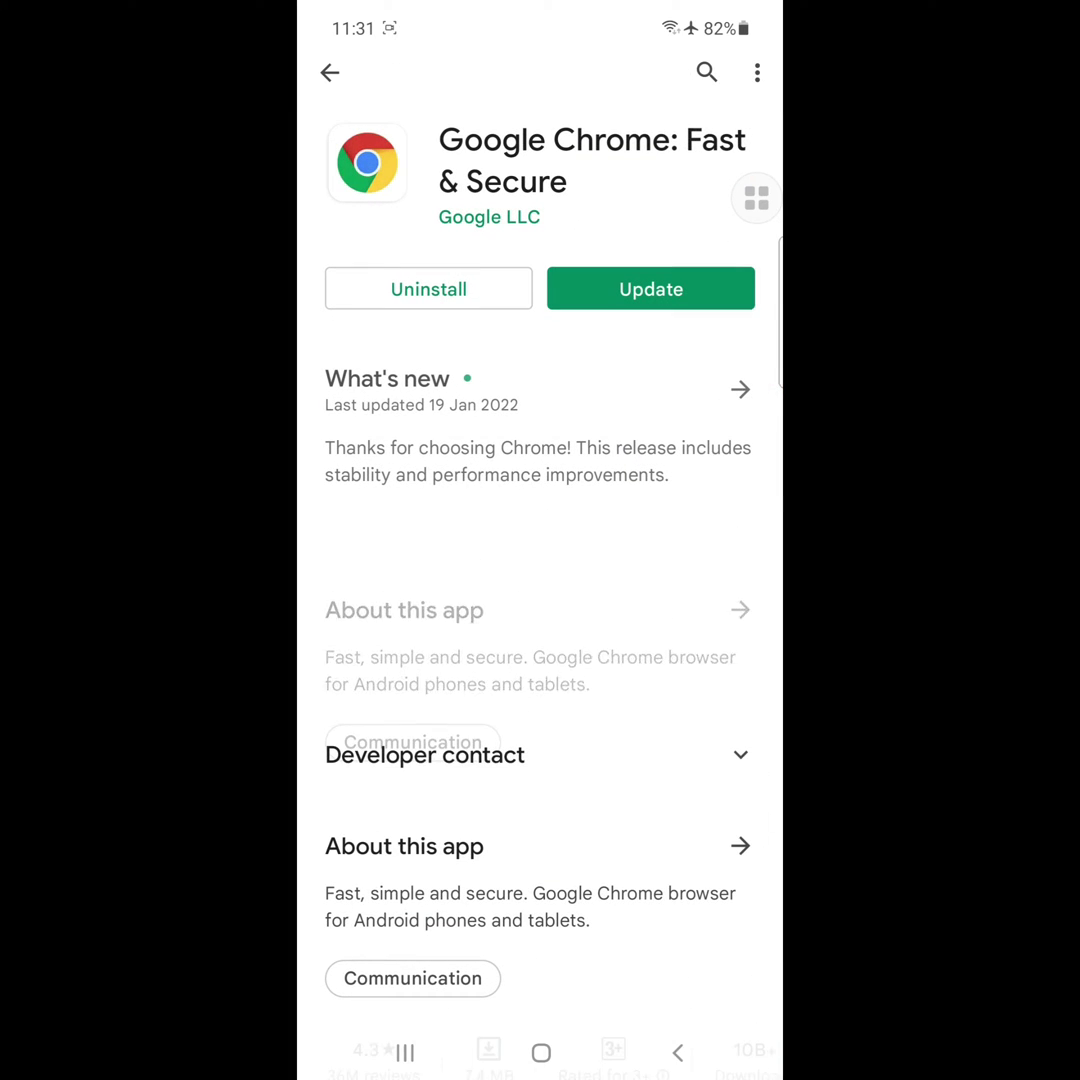
click(648, 289)
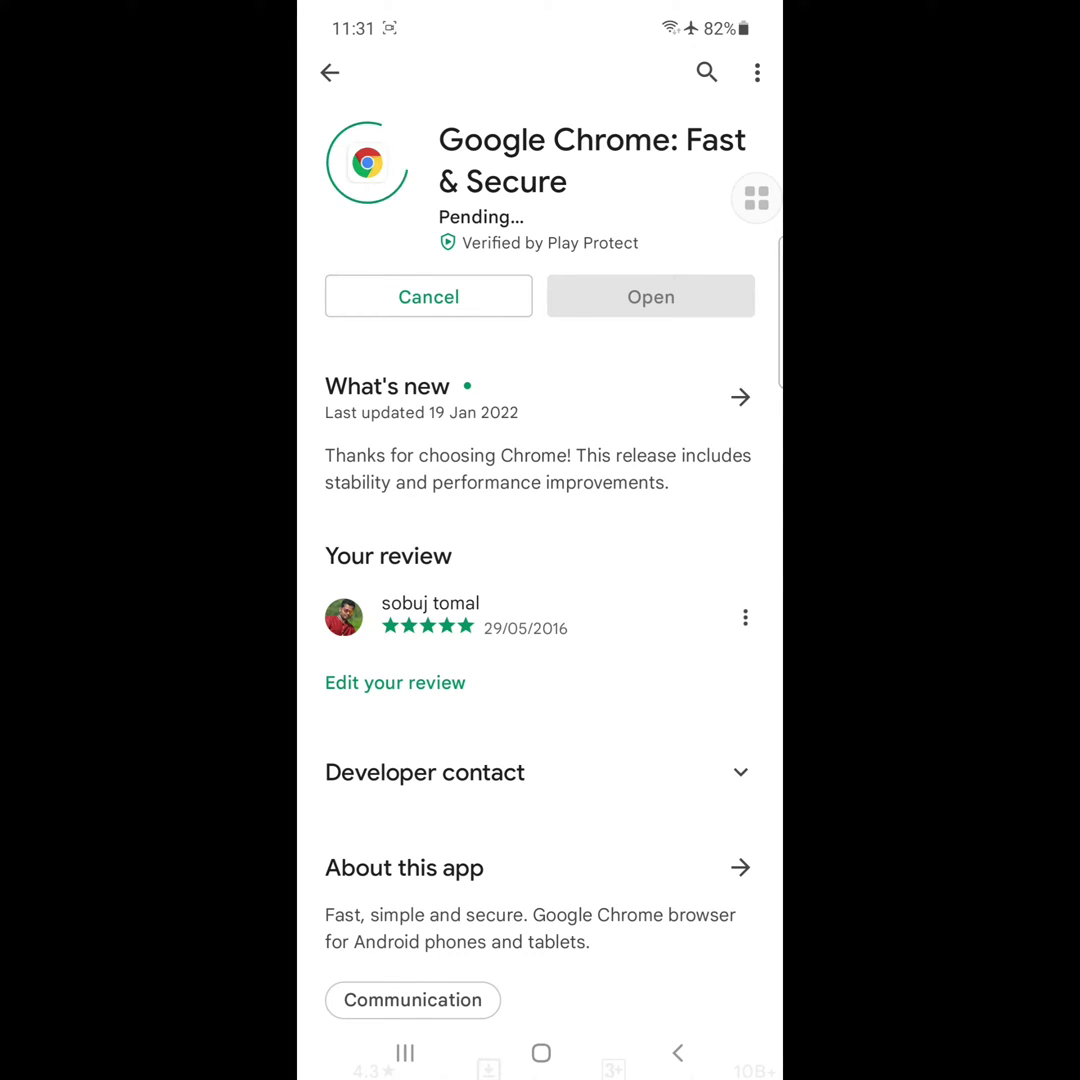
click(677, 1052)
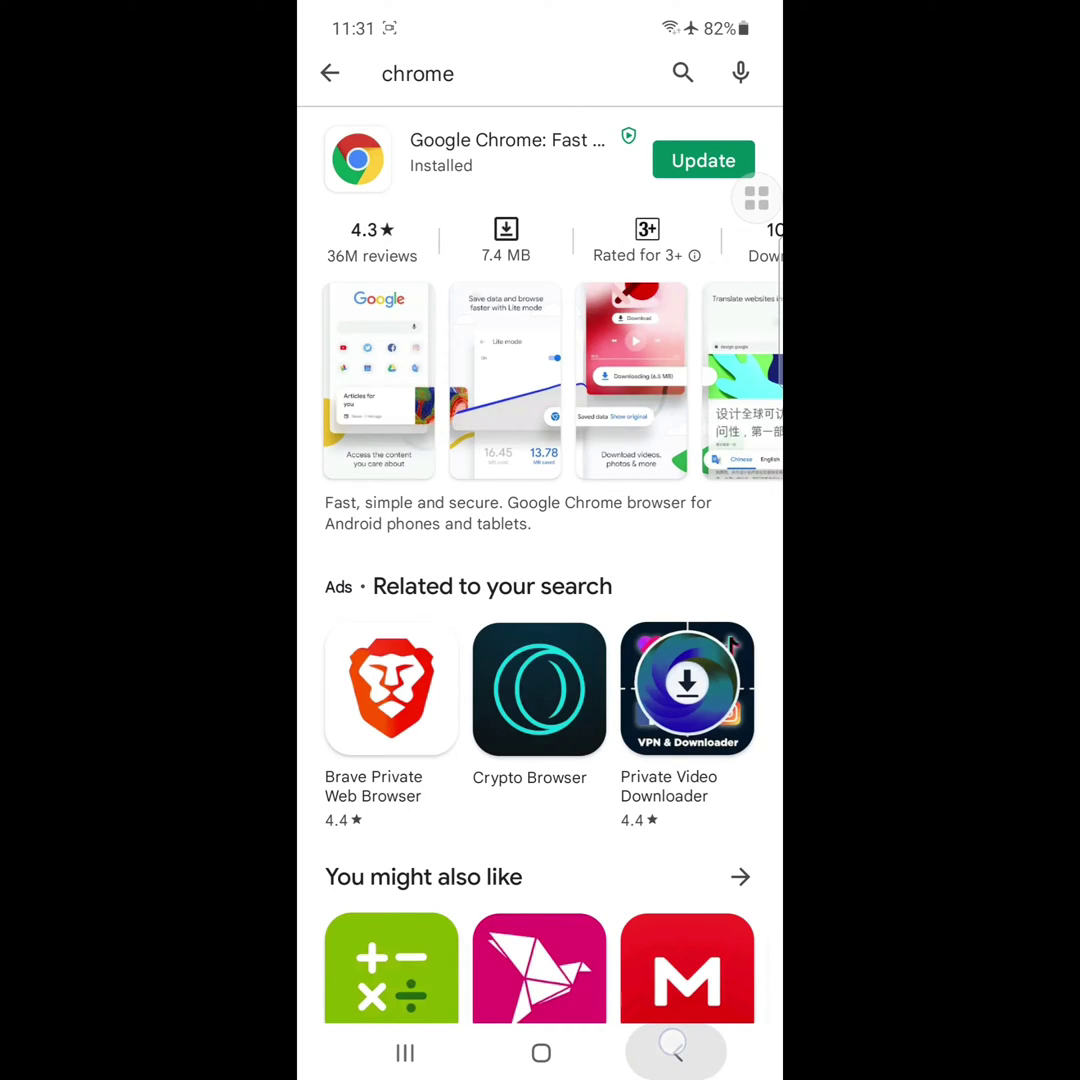
- Launch Settings from the app drawer, open Apps, and scroll down to Google Play Store
click(677, 1052)
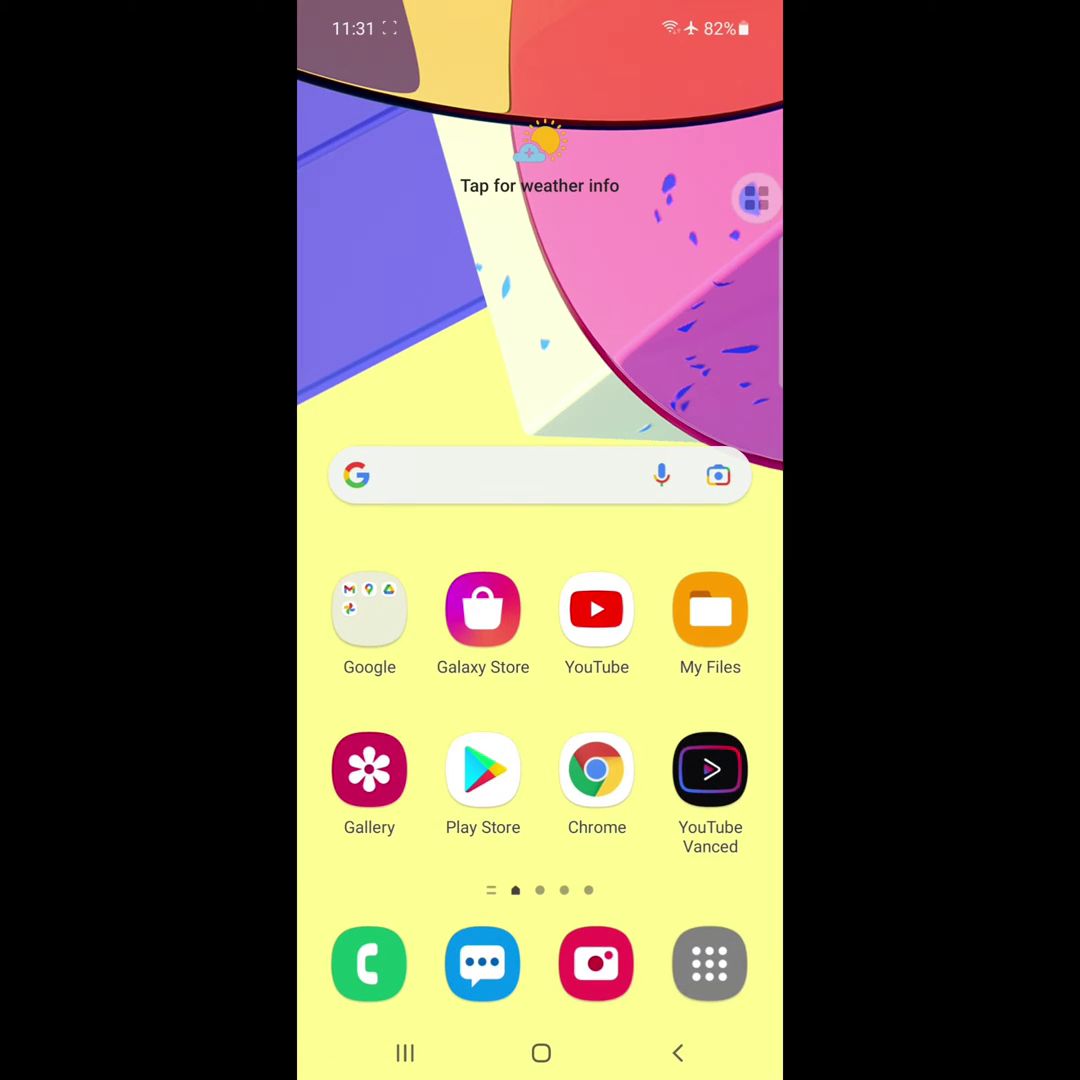
drag(540, 800, 540, 400)
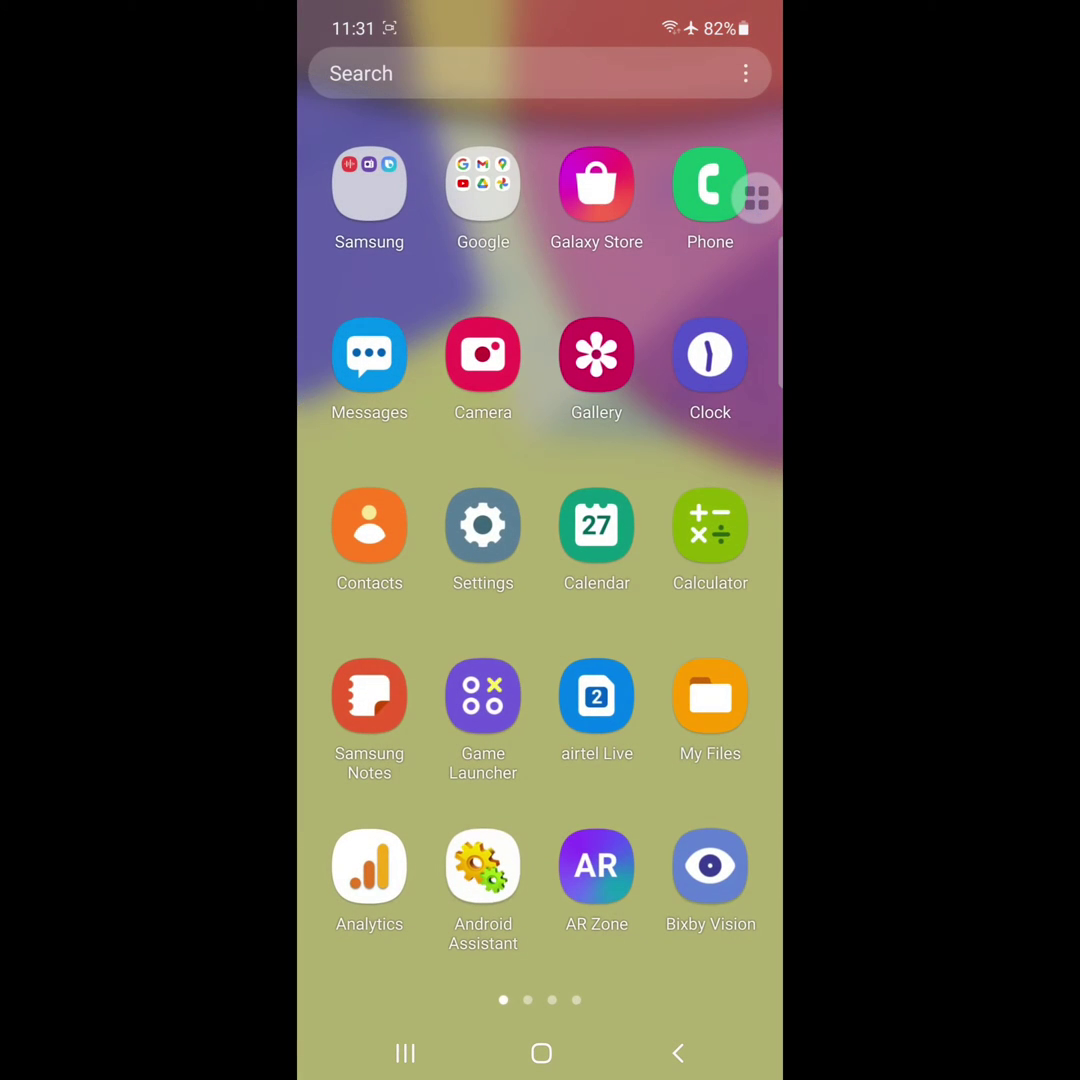
click(405, 443)
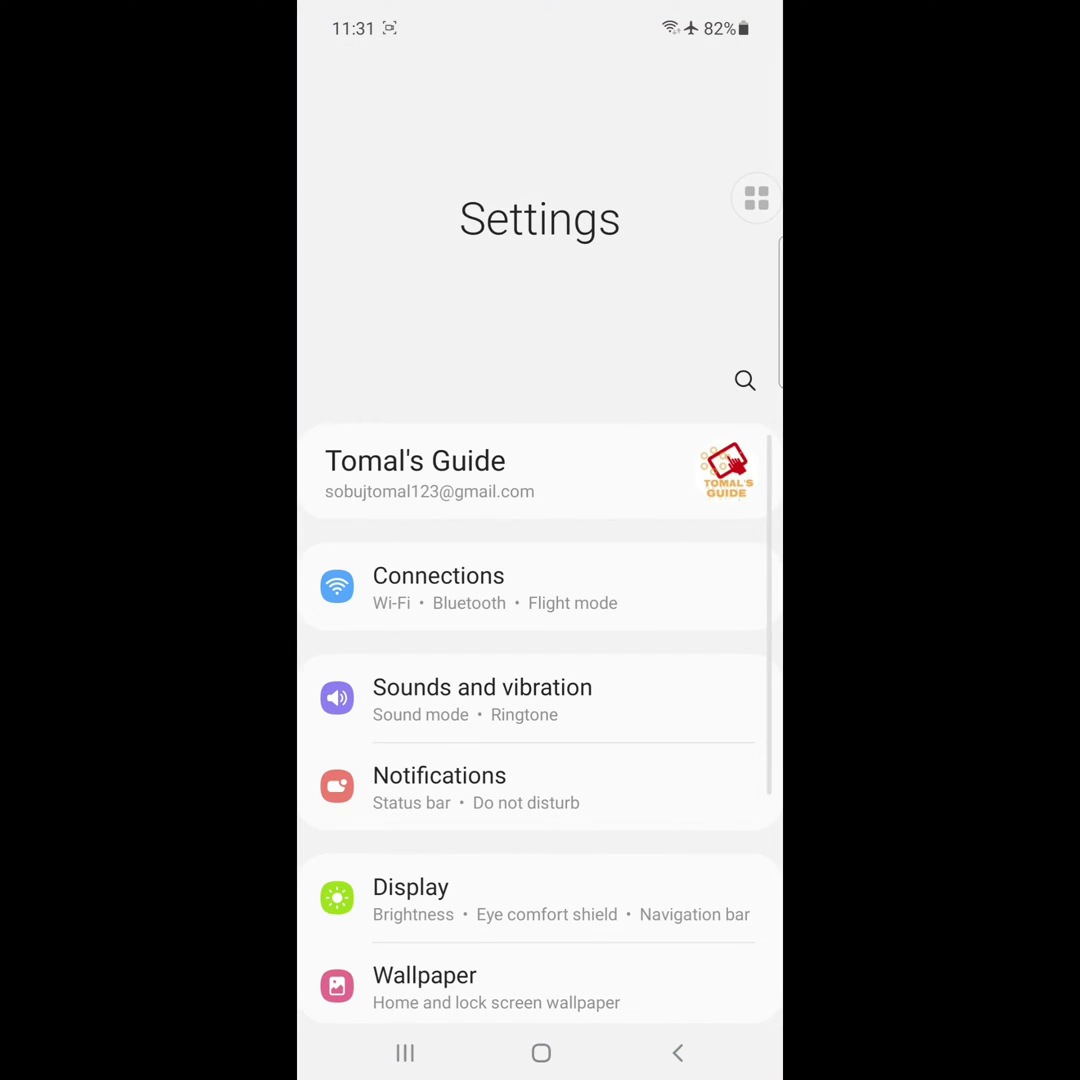
mouse_move(540, 850)
mouse_down()
mouse_move(540, 350)
mouse_move(540, 400)
mouse_up()
drag(540, 750, 540, 557)
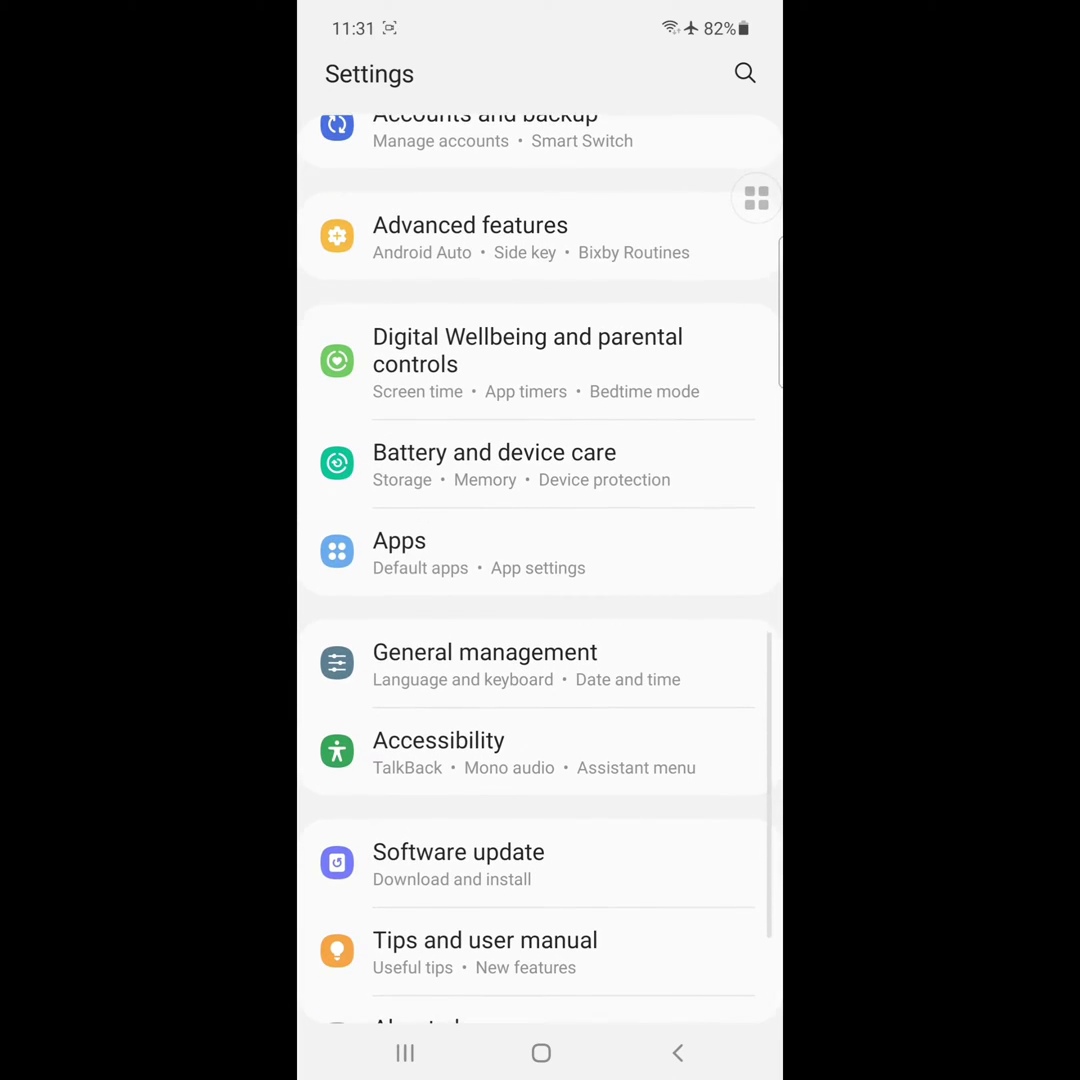
click(540, 553)
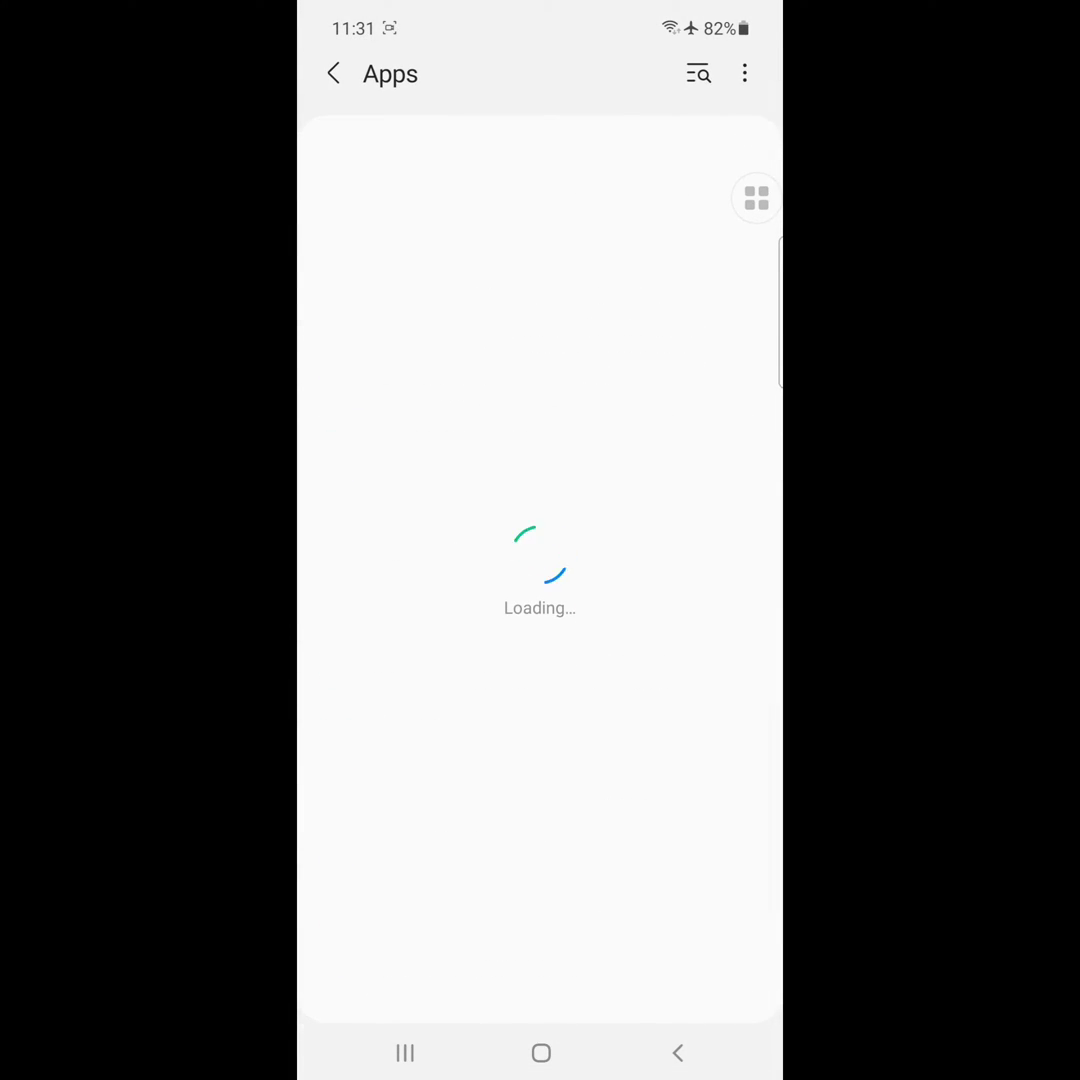
drag(540, 800, 540, 400)
mouse_move(540, 850)
mouse_down()
mouse_move(540, 300)
mouse_move(540, 350)
mouse_up()
drag(540, 800, 540, 450)
mouse_move(540, 850)
mouse_down()
mouse_move(540, 300)
mouse_move(540, 450)
mouse_up()
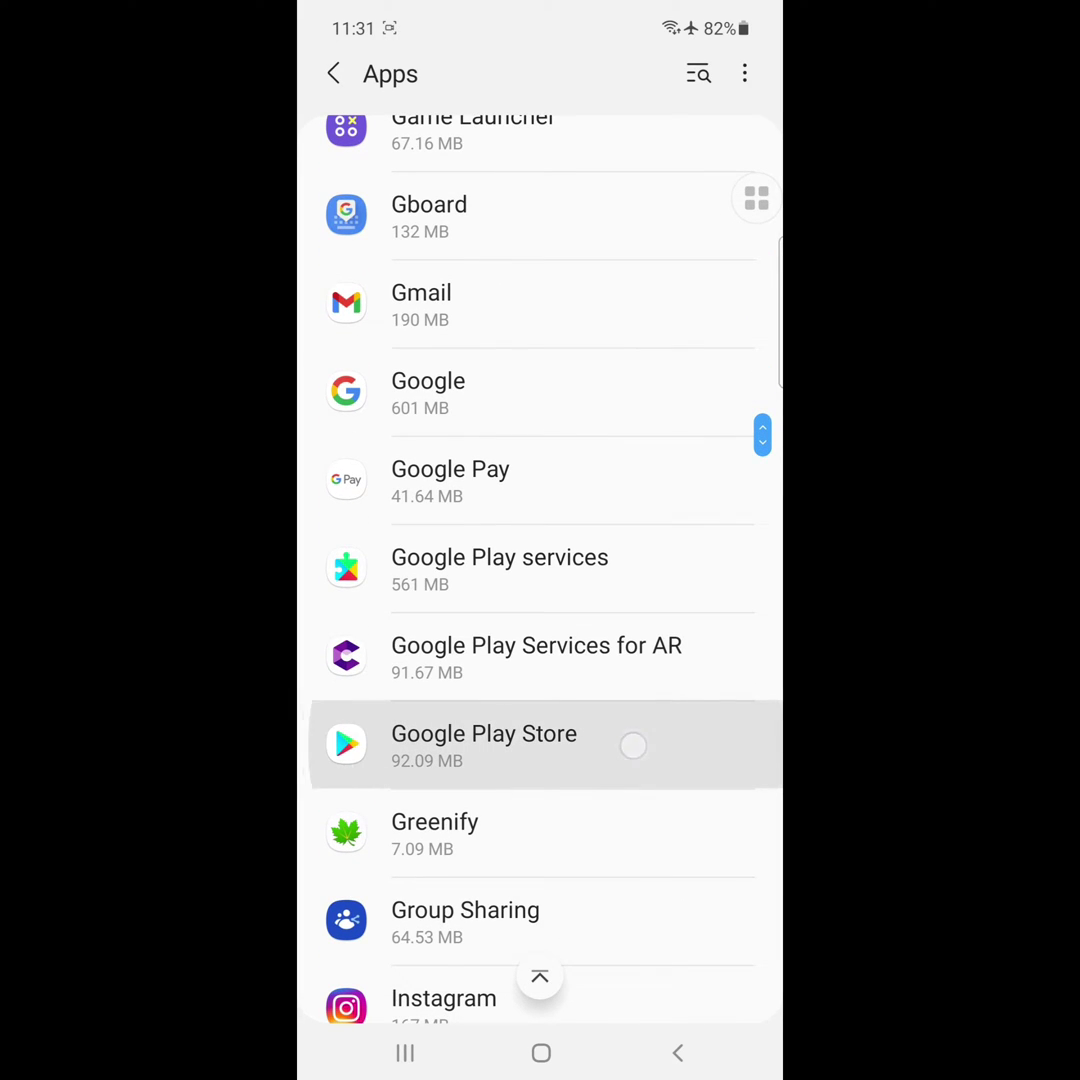
- Clear Google Play Store's data from its Storage page, confirming with OK
click(540, 746)
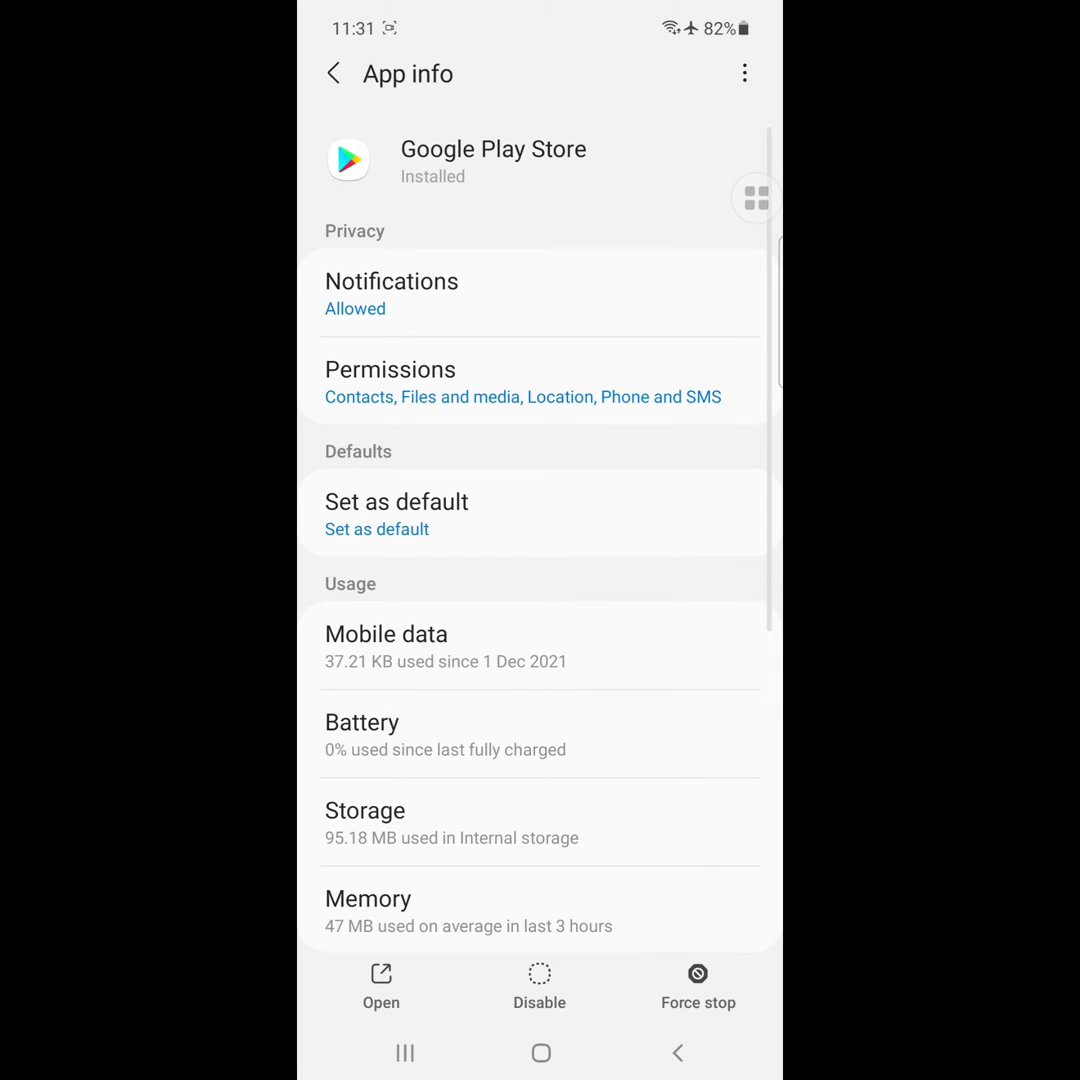
click(598, 815)
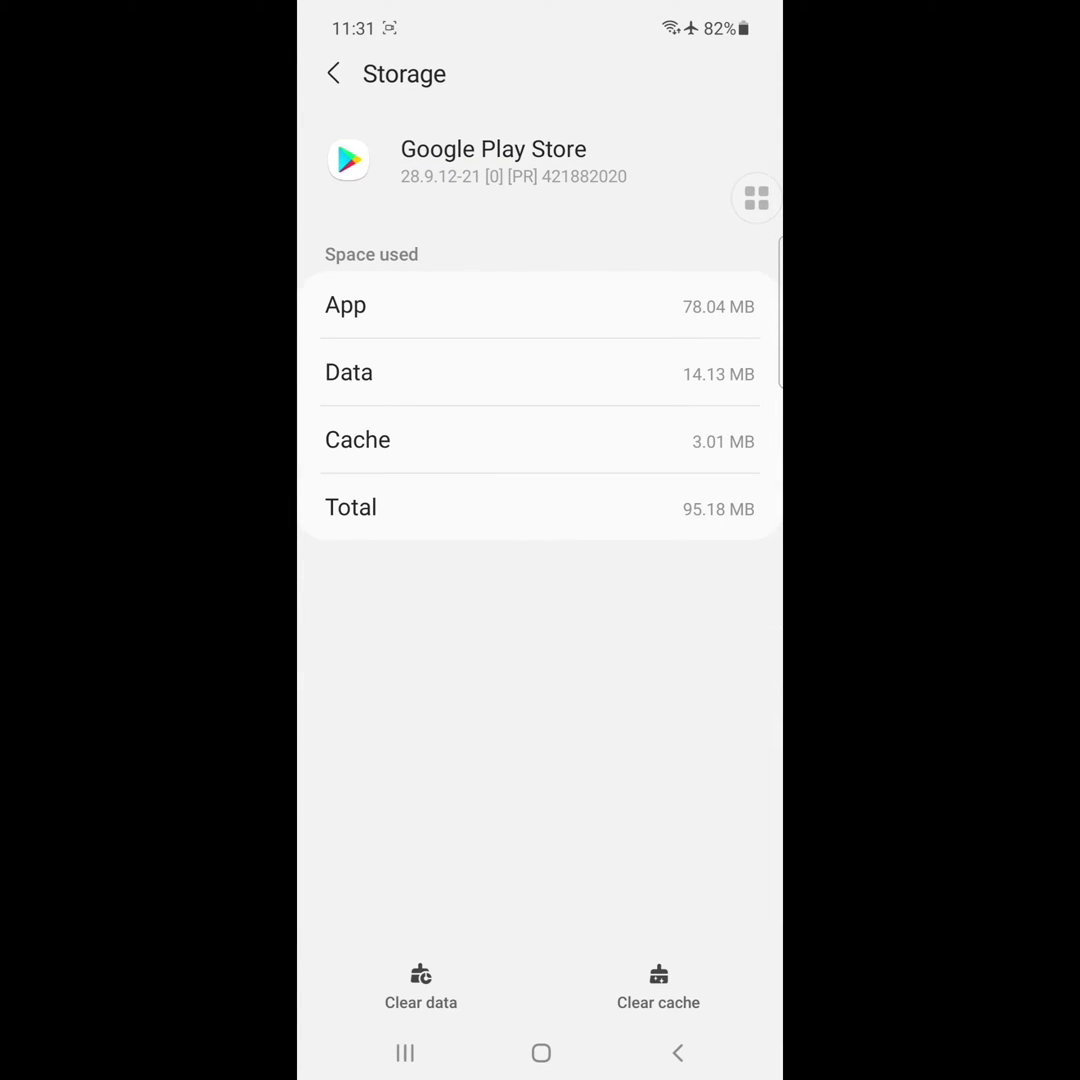
click(421, 987)
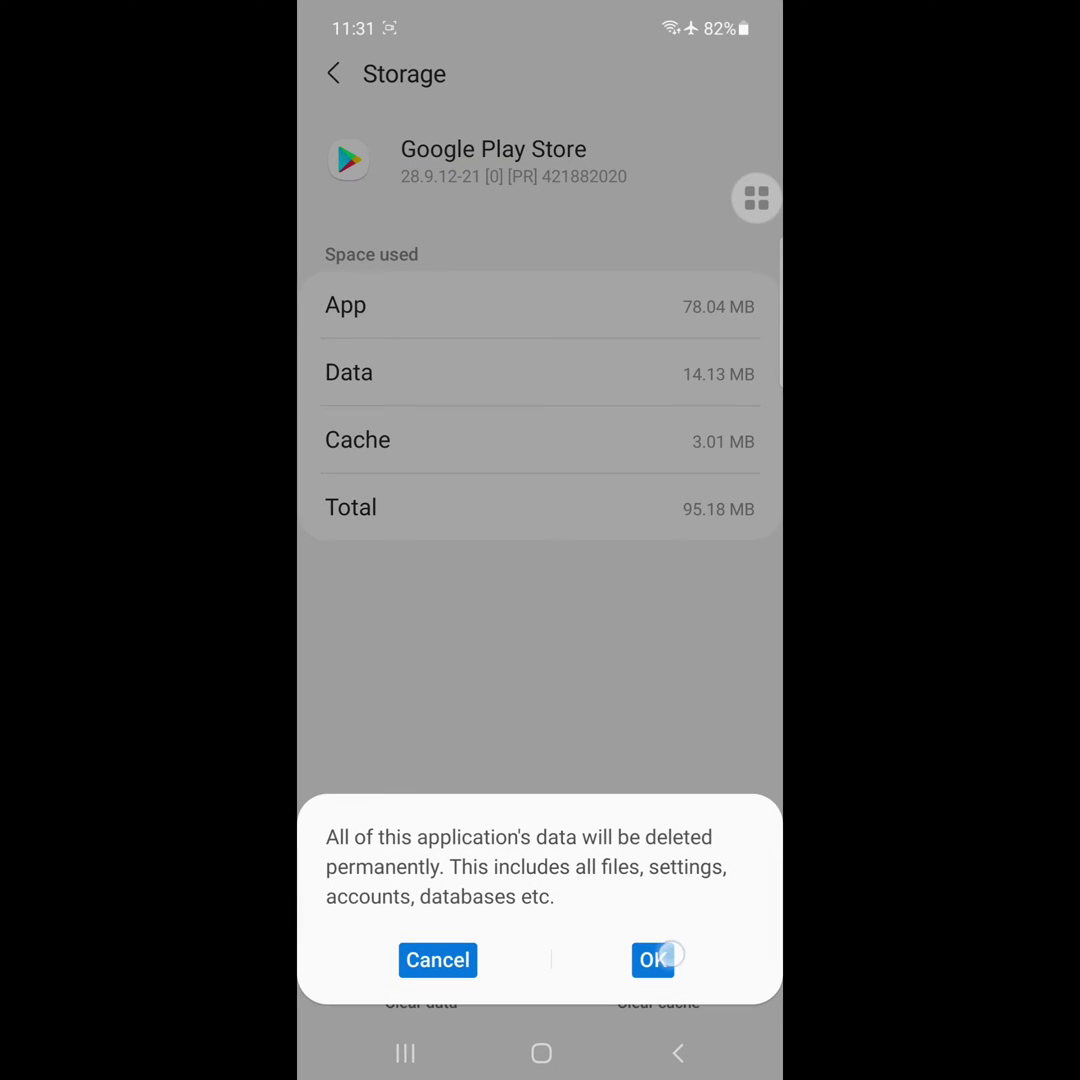
click(655, 959)
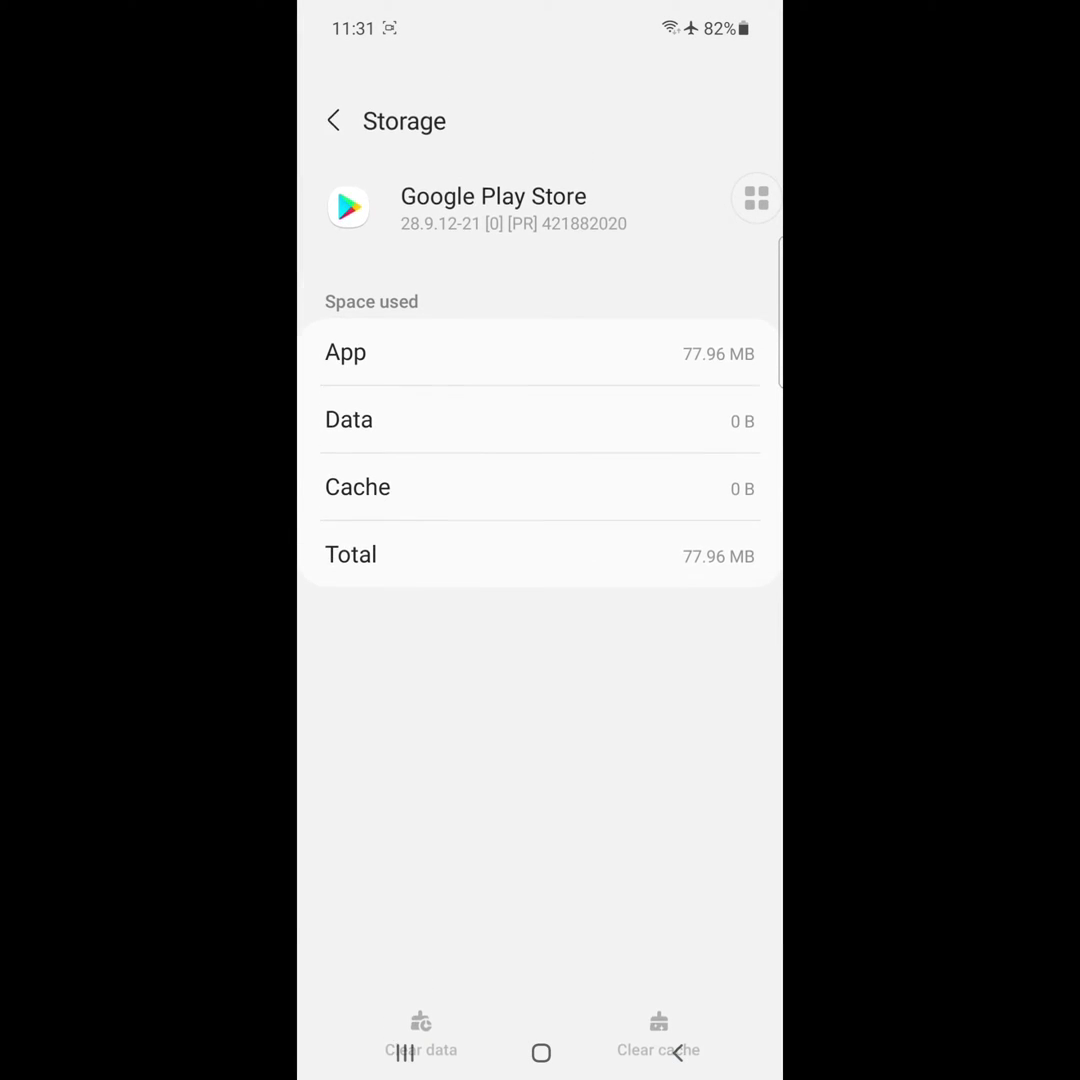
click(677, 1052)
scroll(540, 500, up, 3)
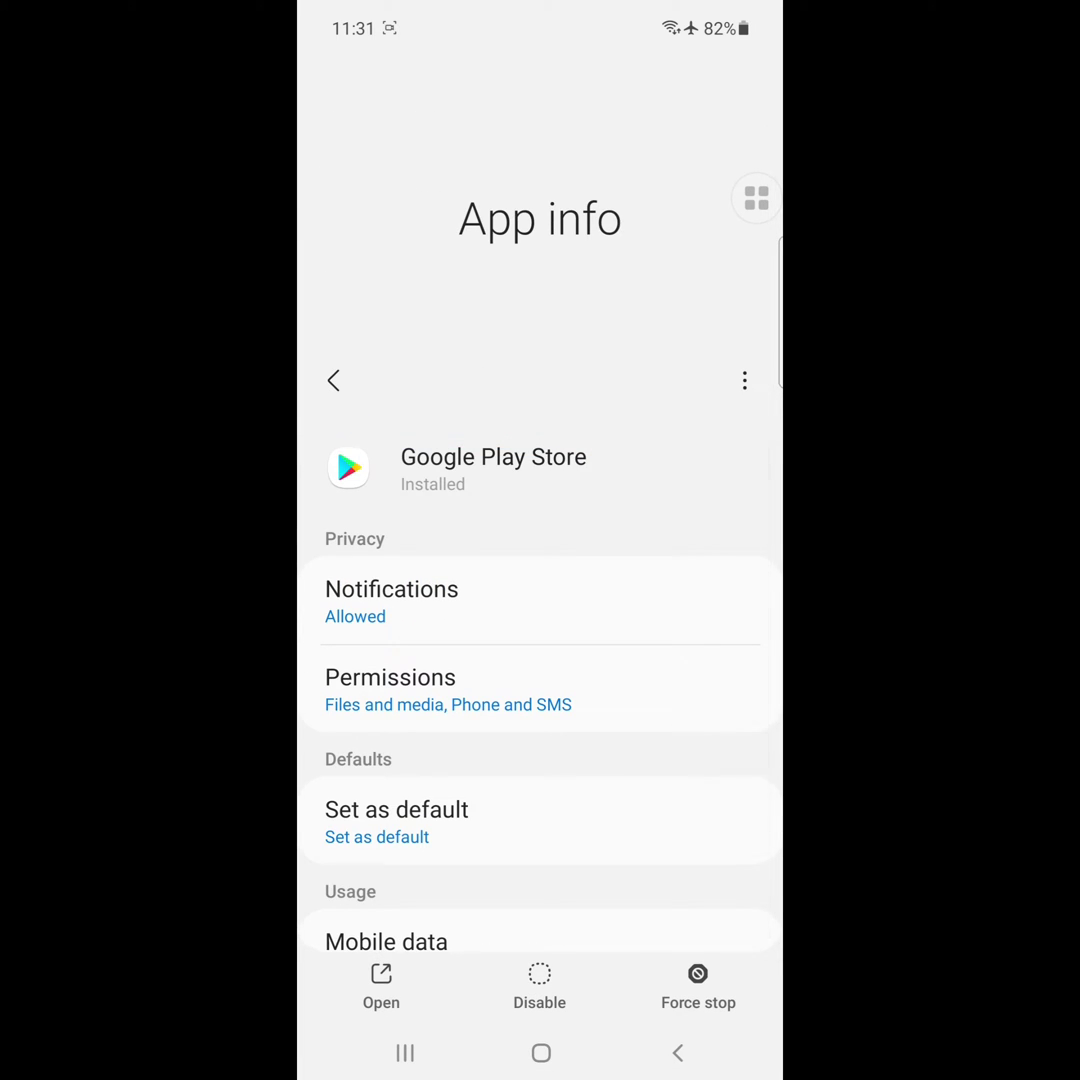
- Uninstall Google Play Store's updates from the three-dot menu and confirm with OK
click(737, 380)
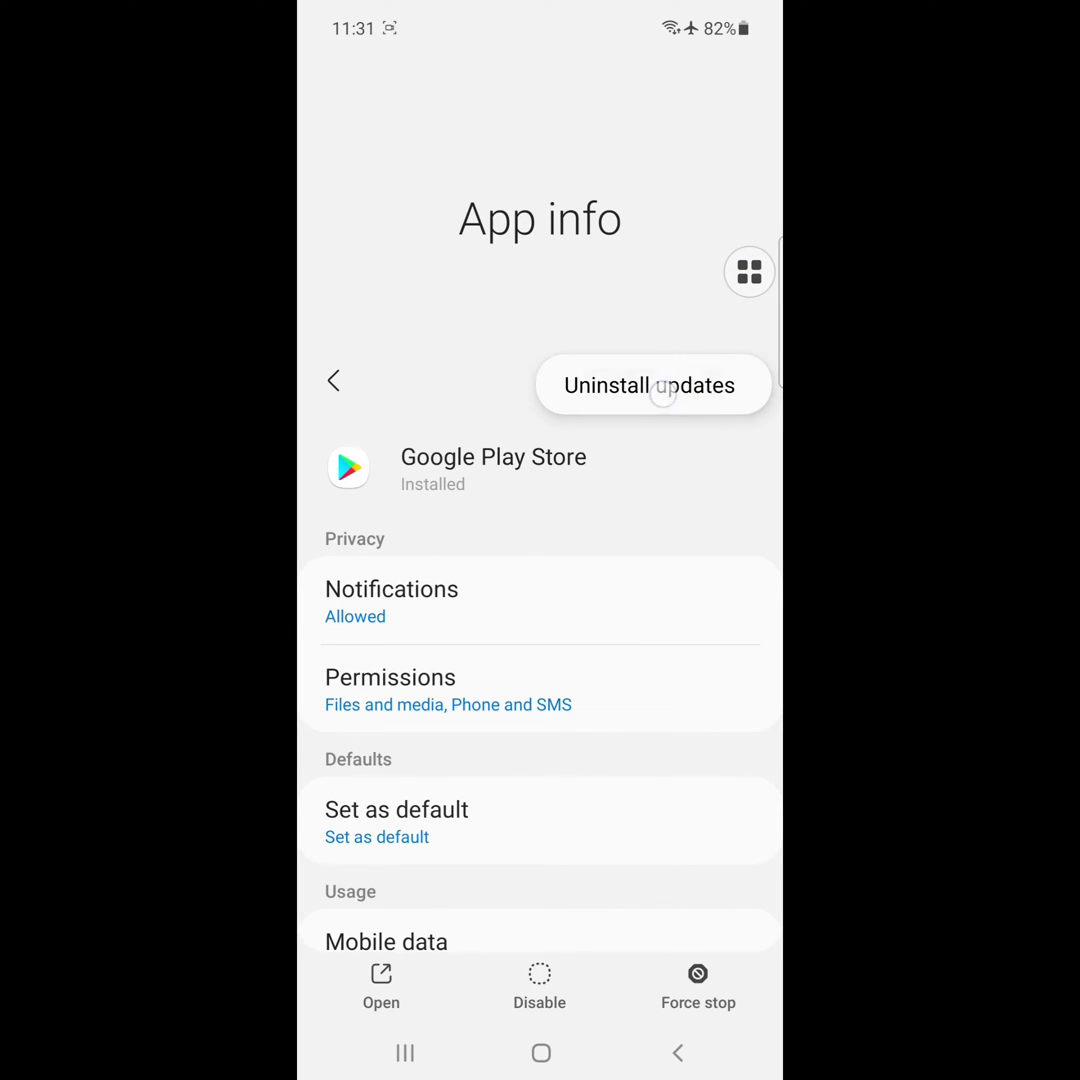
click(649, 385)
click(654, 960)
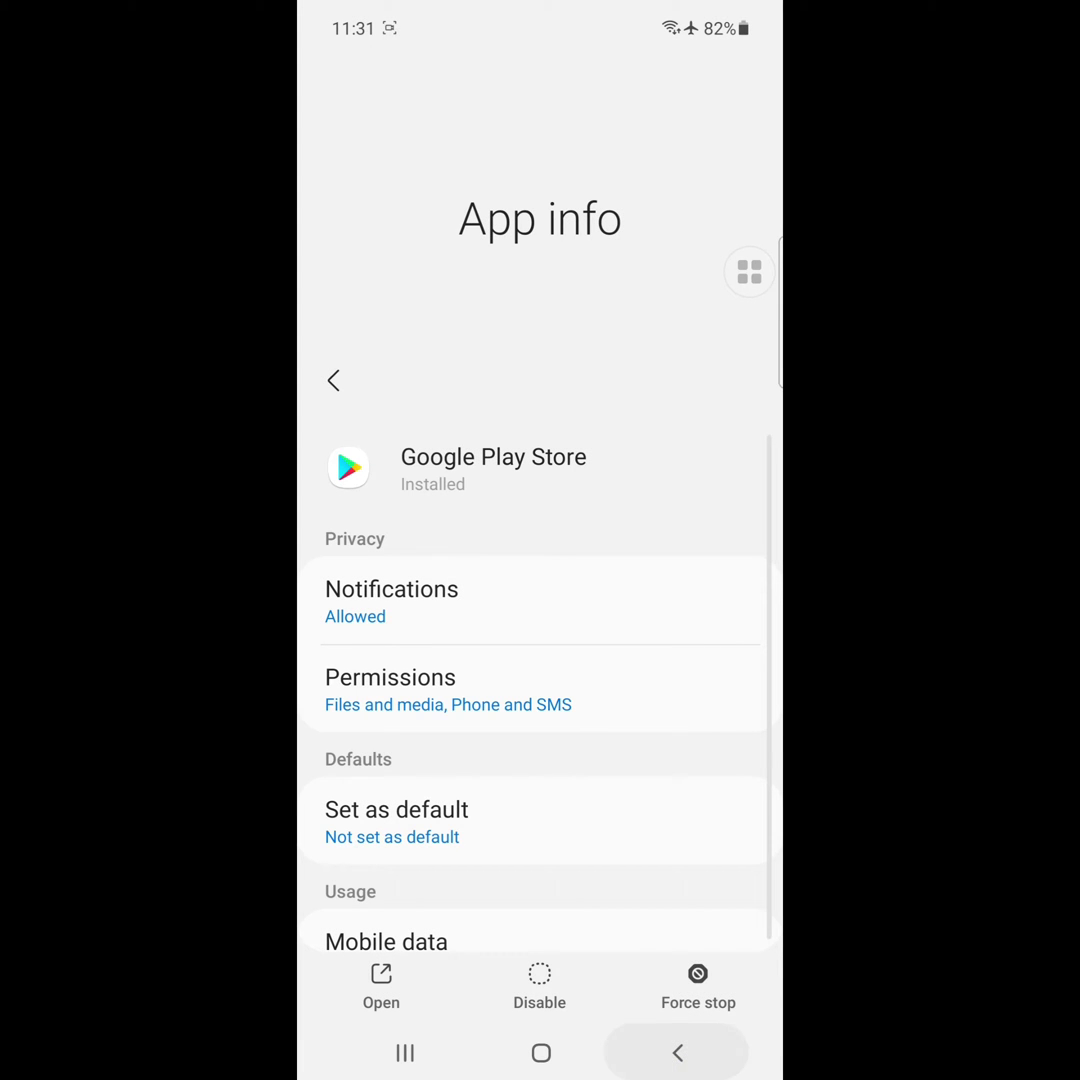
- Search the Apps list for 'andr' so Android System WebView appears in the results
click(678, 1053)
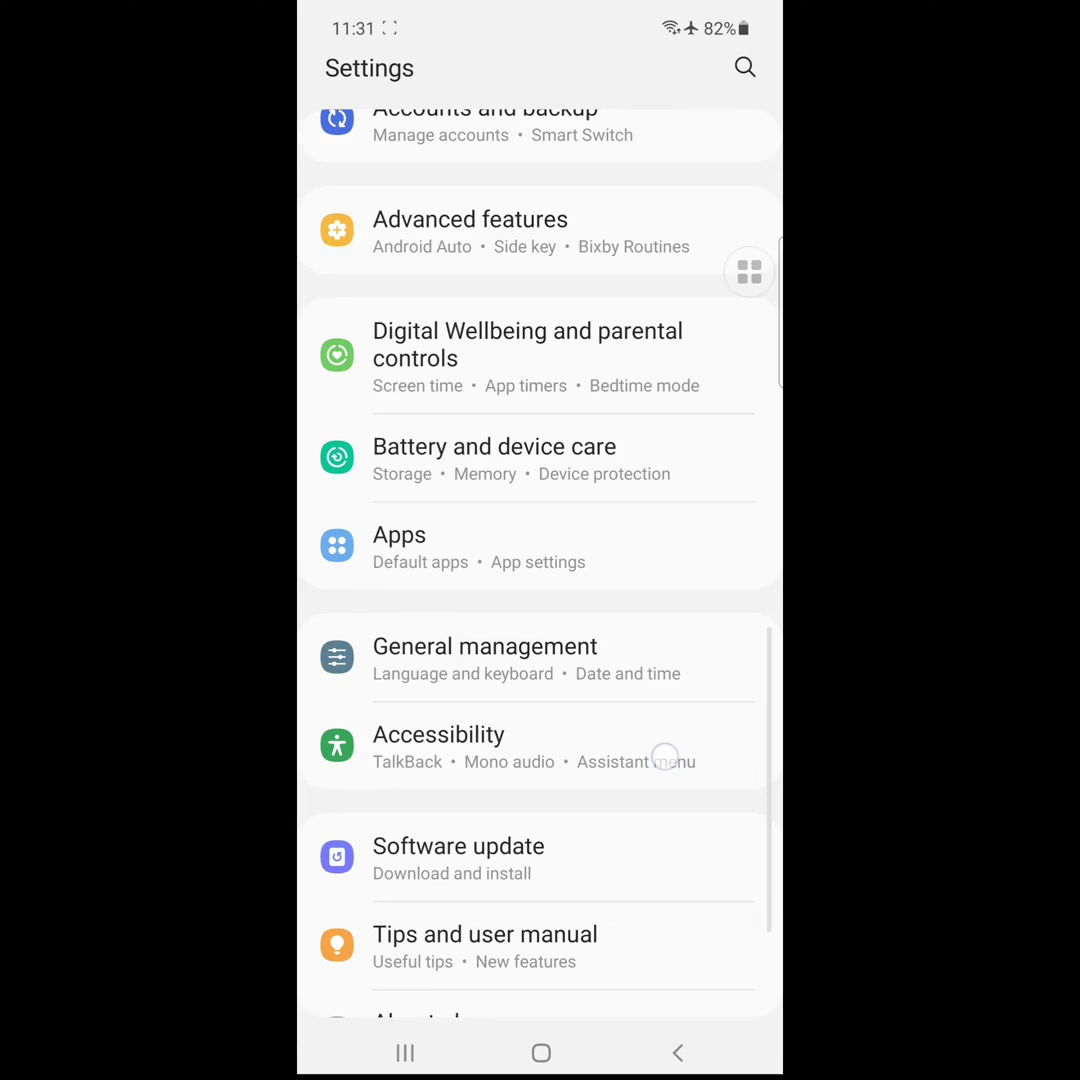
scroll(540, 500, up, 5)
scroll(540, 500, down, 5)
drag(651, 815, 651, 600)
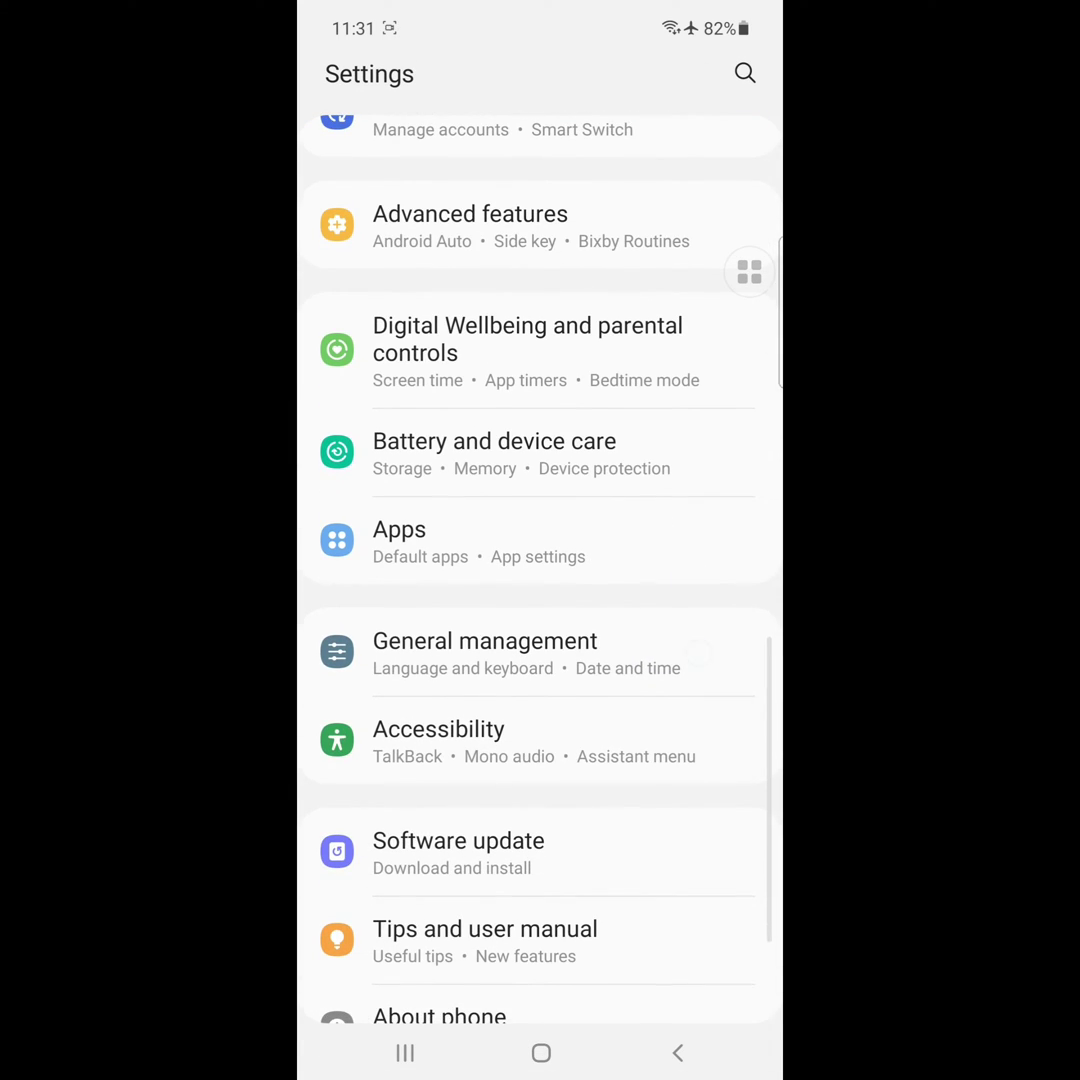
click(540, 543)
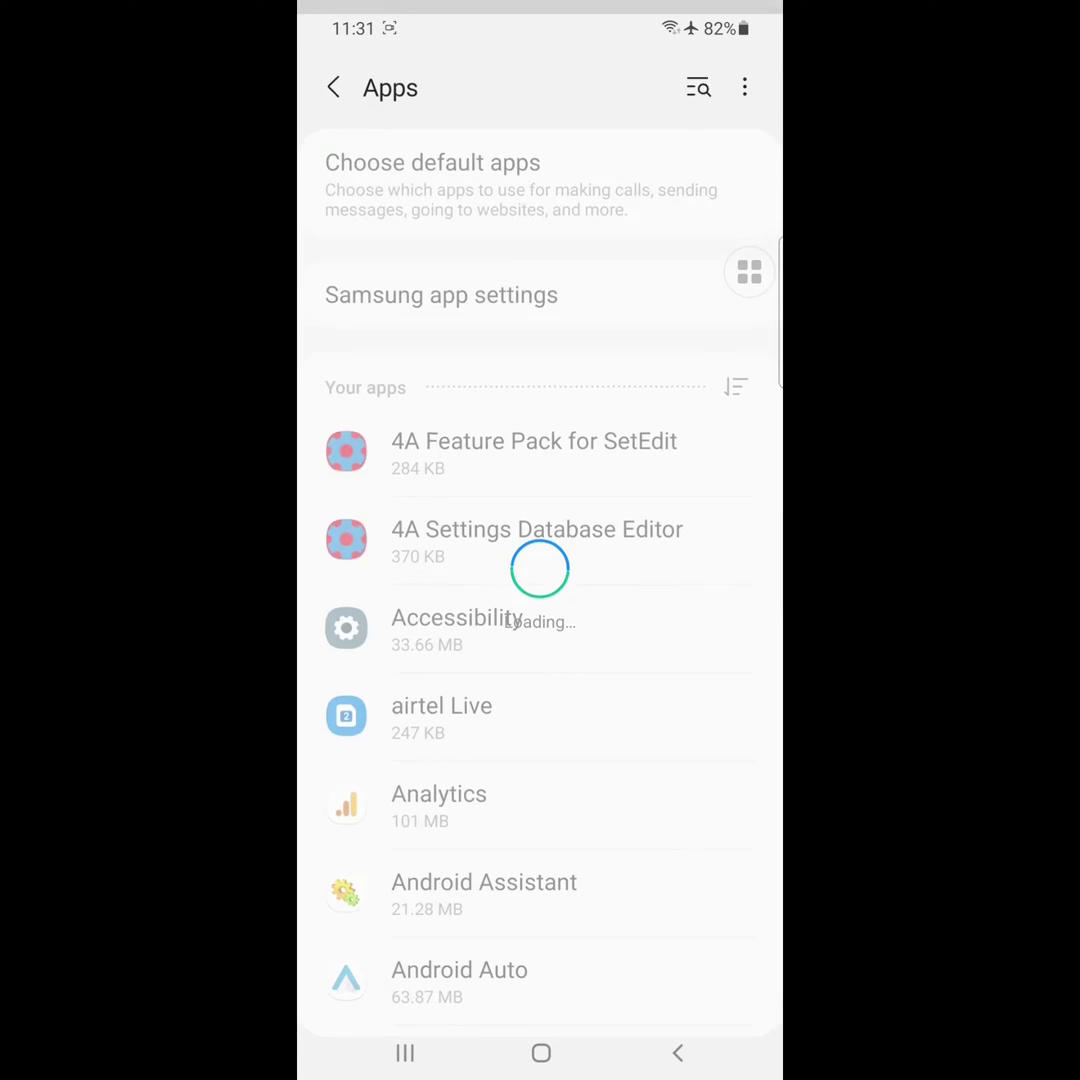
click(698, 73)
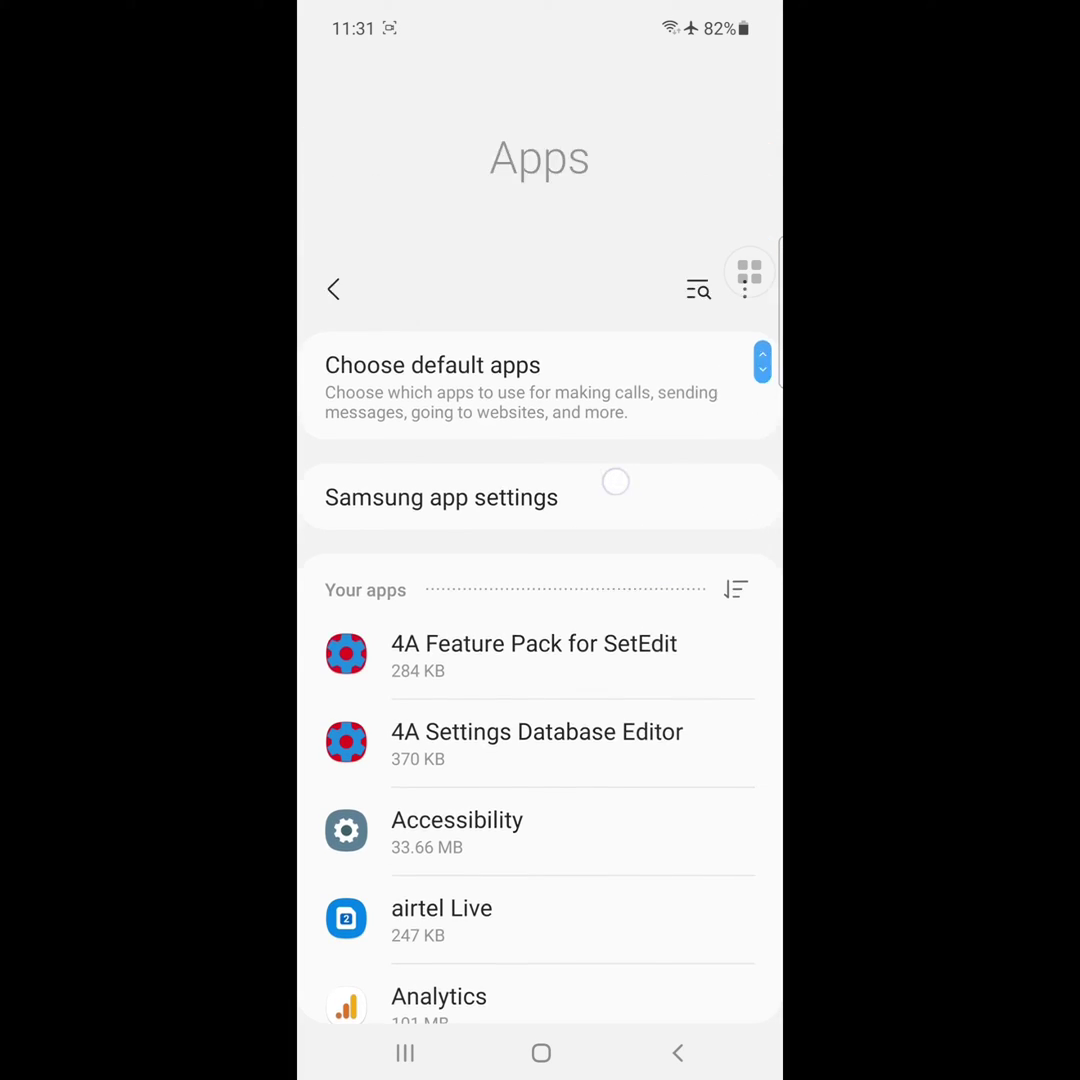
text(a)
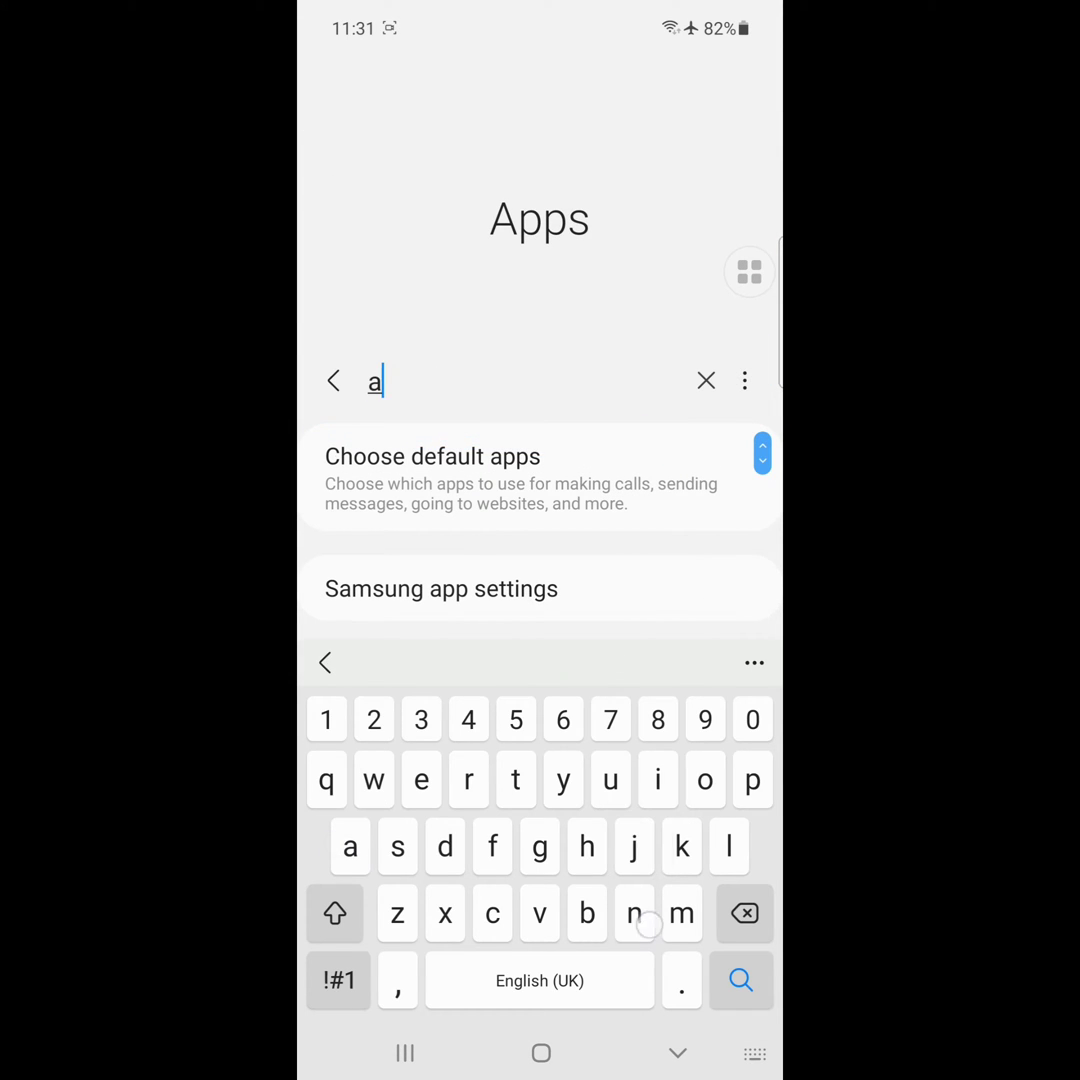
text(ndr)
click(677, 1053)
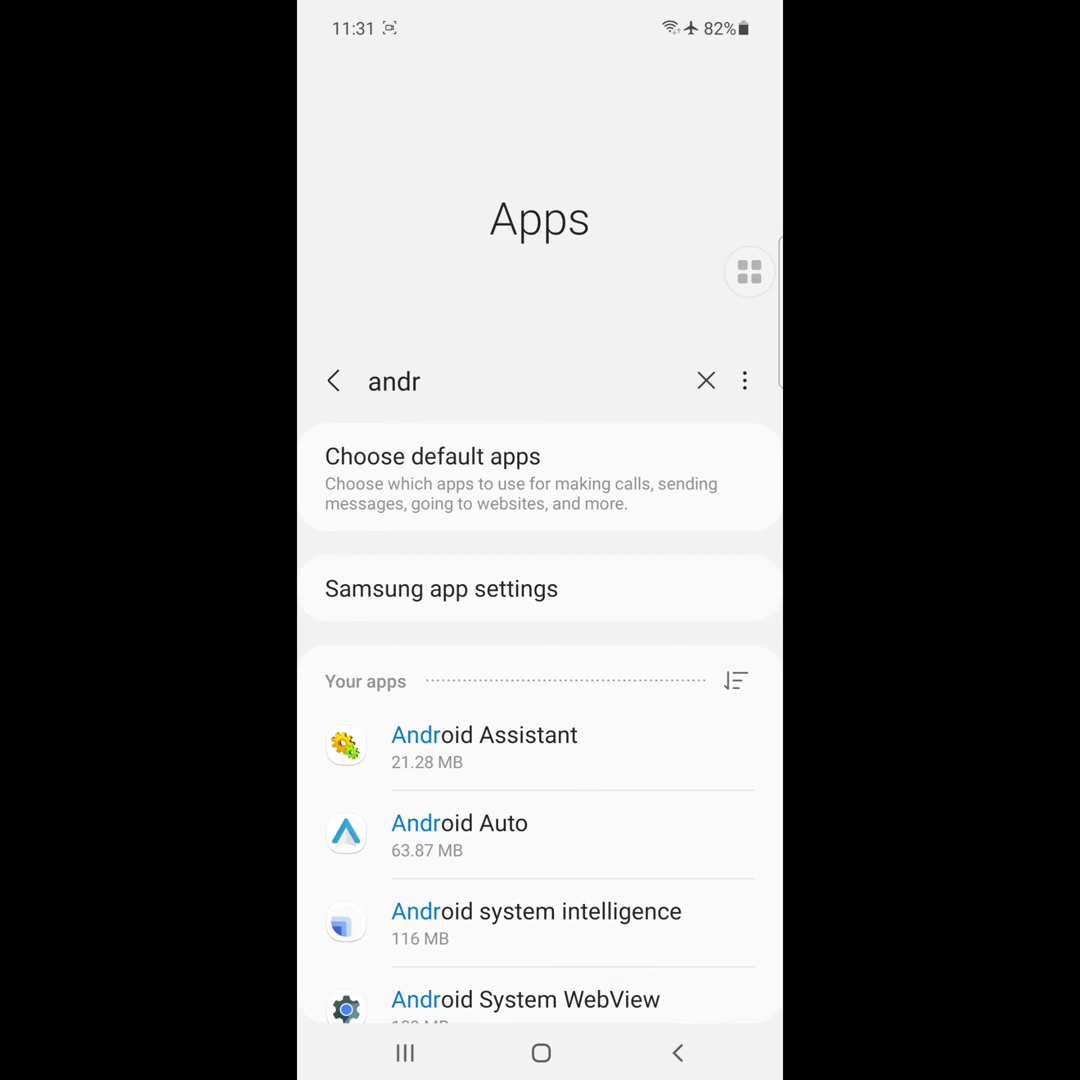
scroll(540, 700, down, 3)
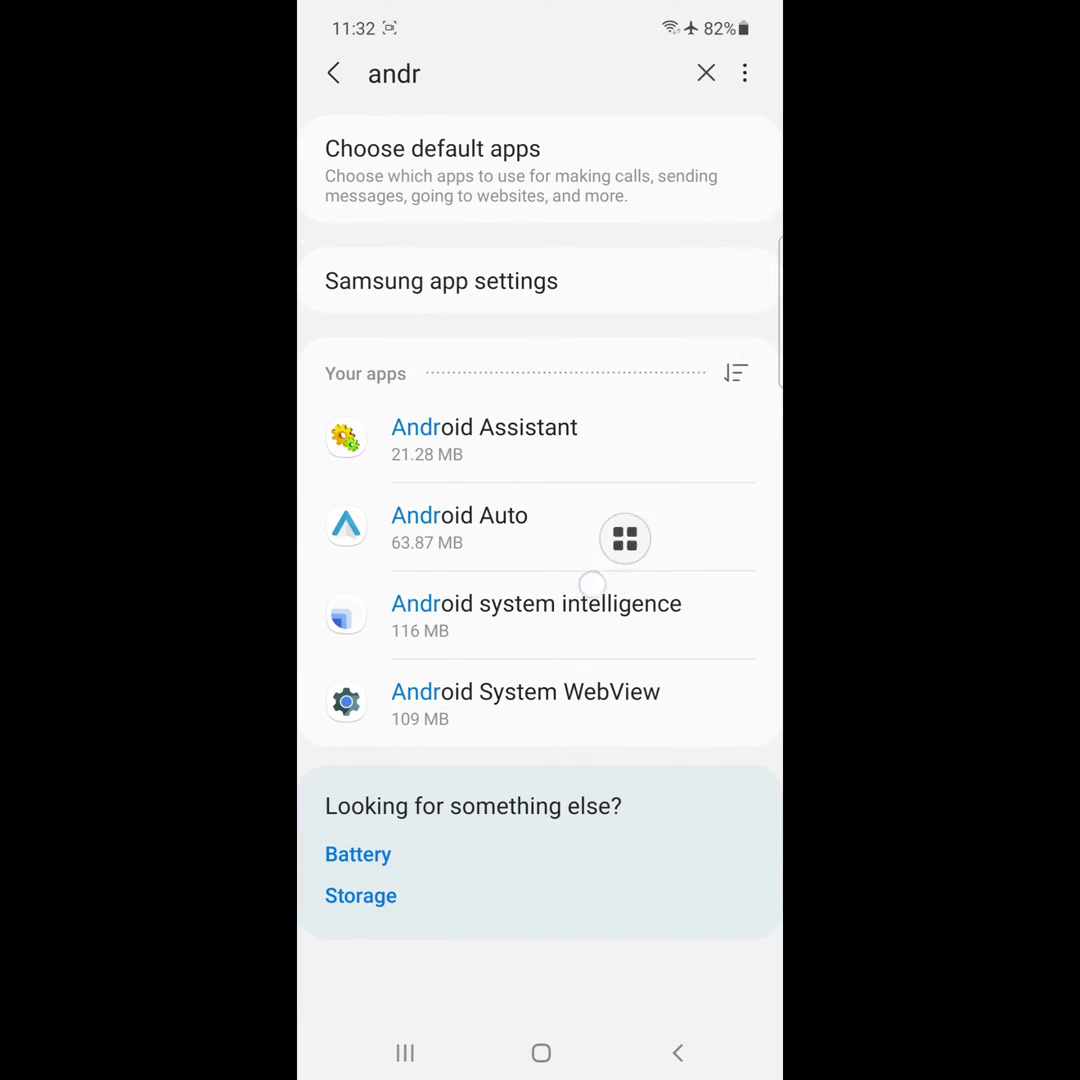
- Clear Android System WebView's data and cache to 0 B from its Storage page
click(615, 705)
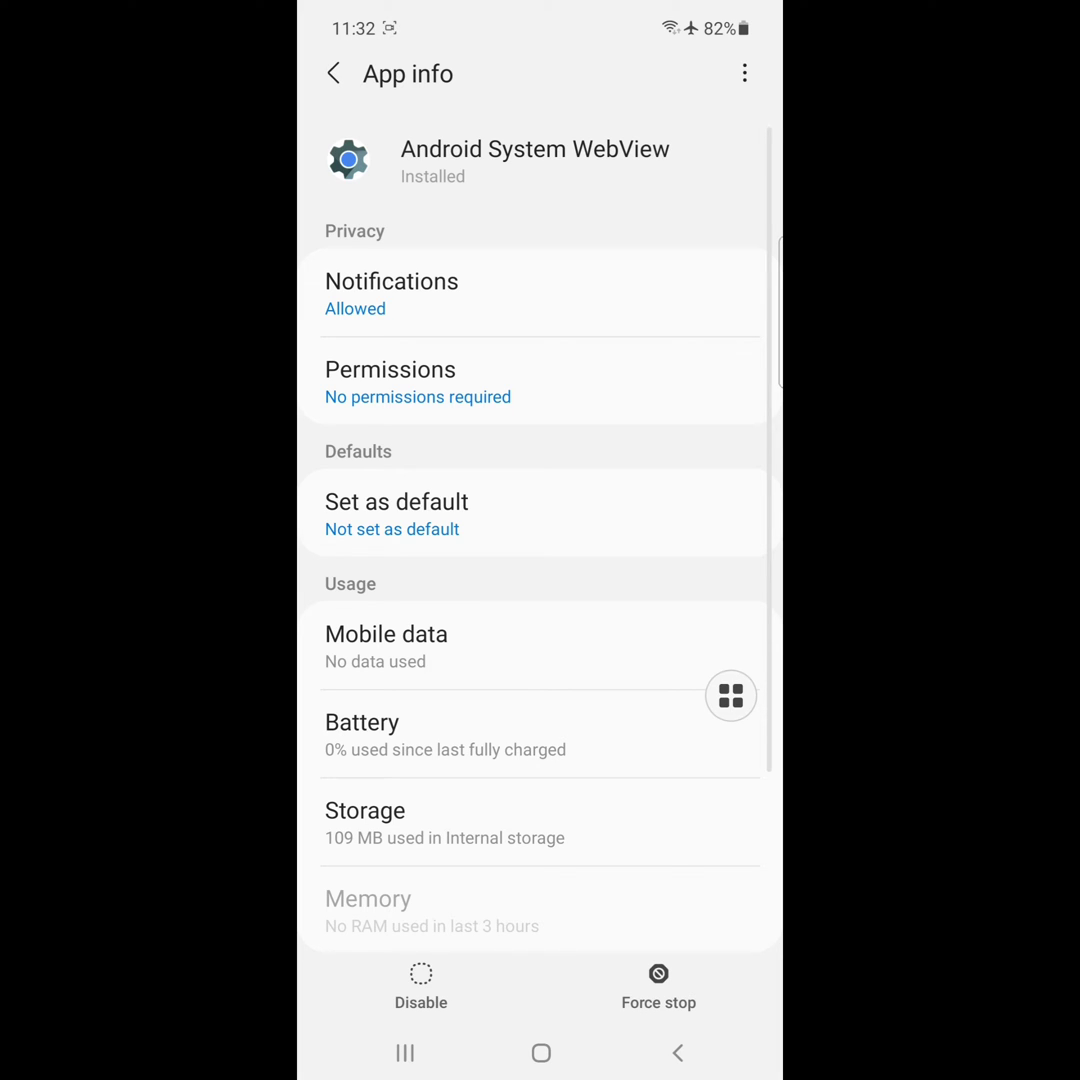
scroll(731, 695, down, 2)
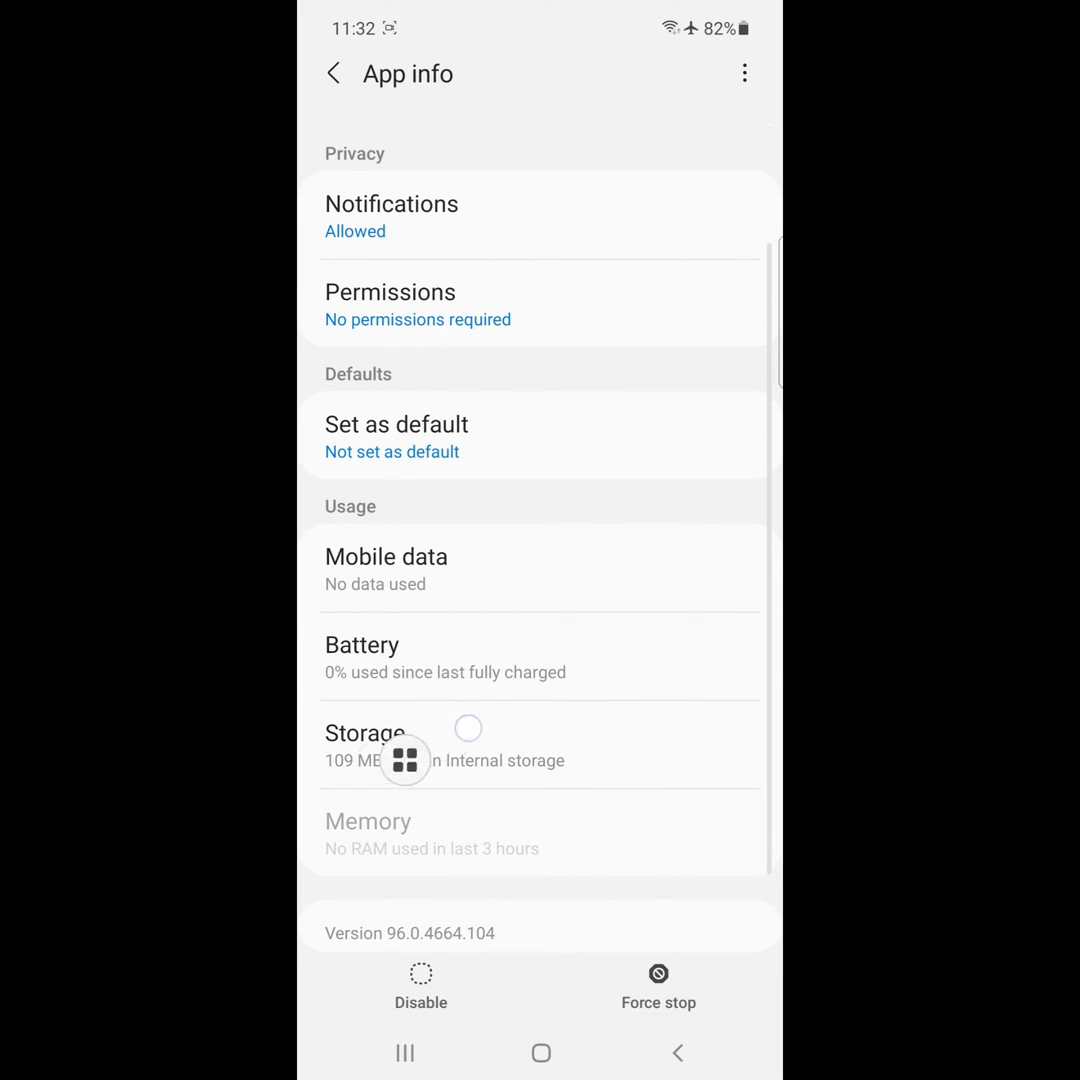
click(635, 713)
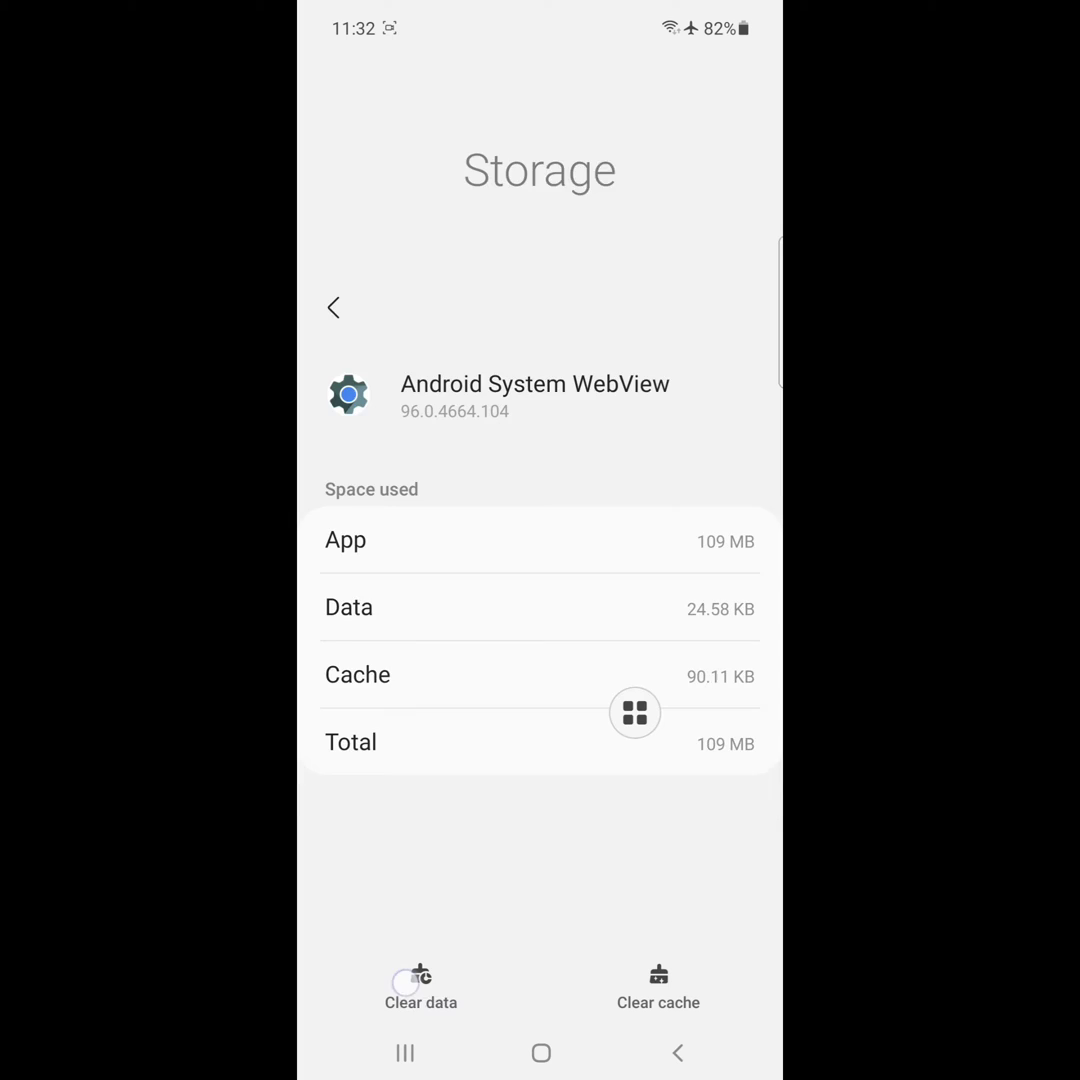
click(421, 985)
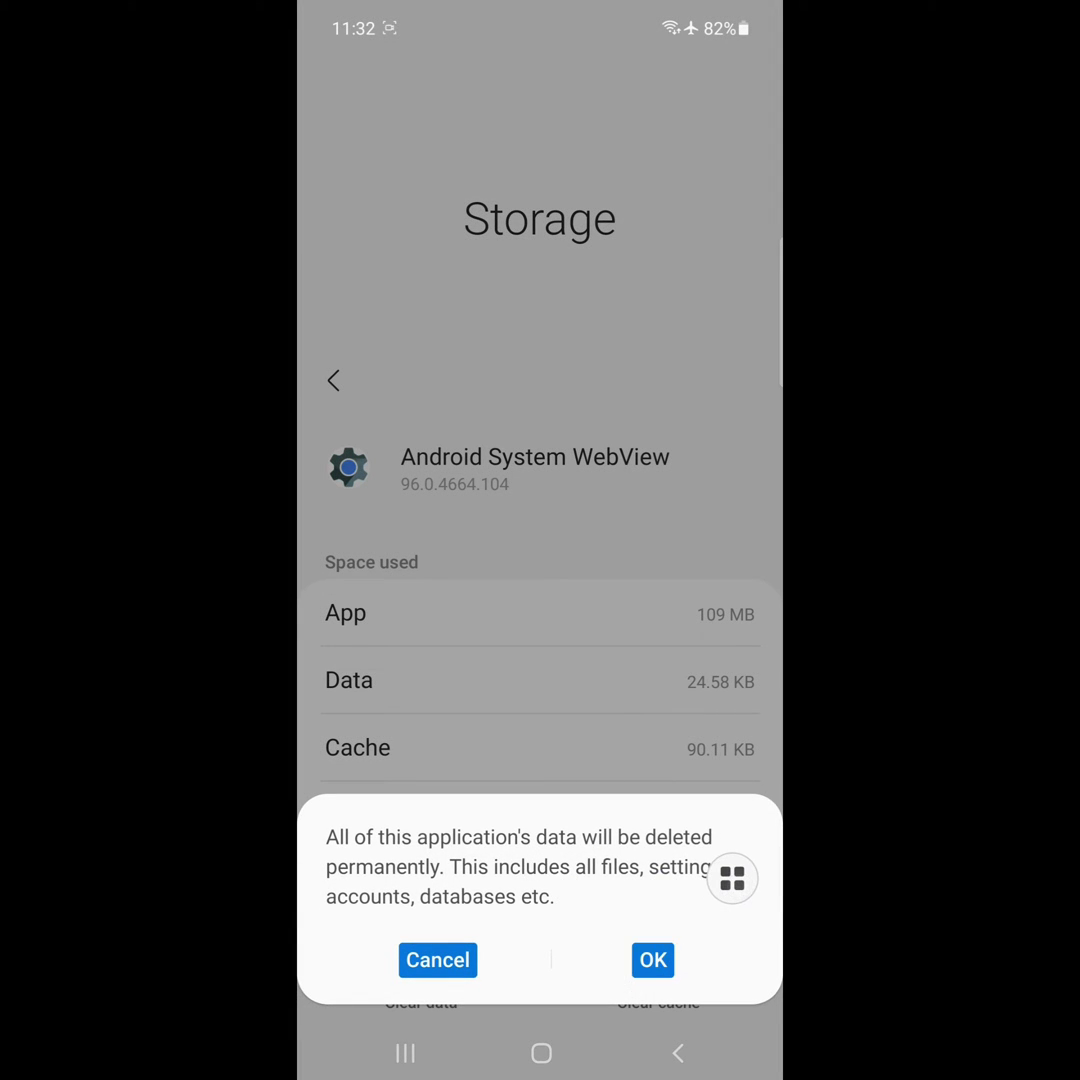
click(653, 960)
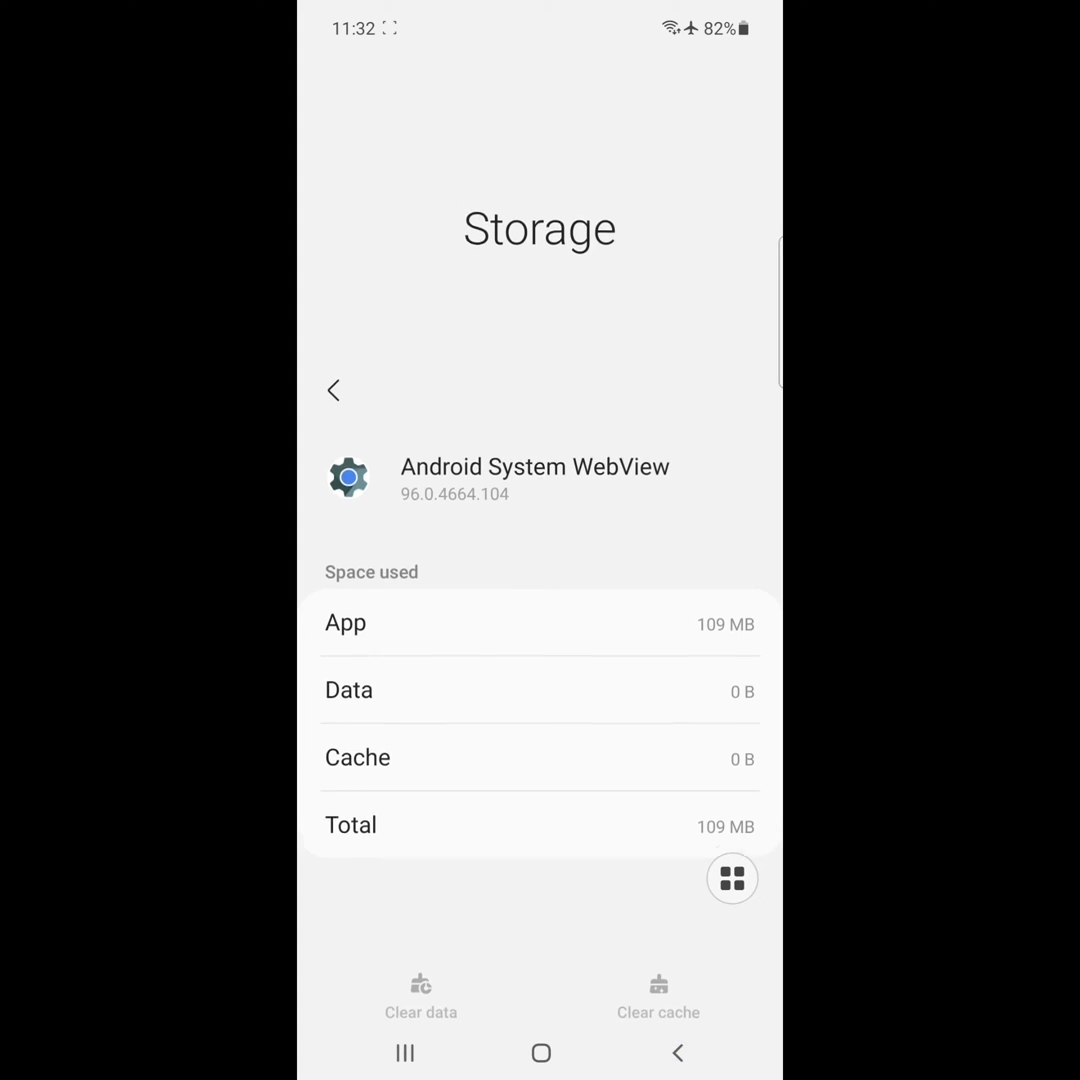
click(678, 1053)
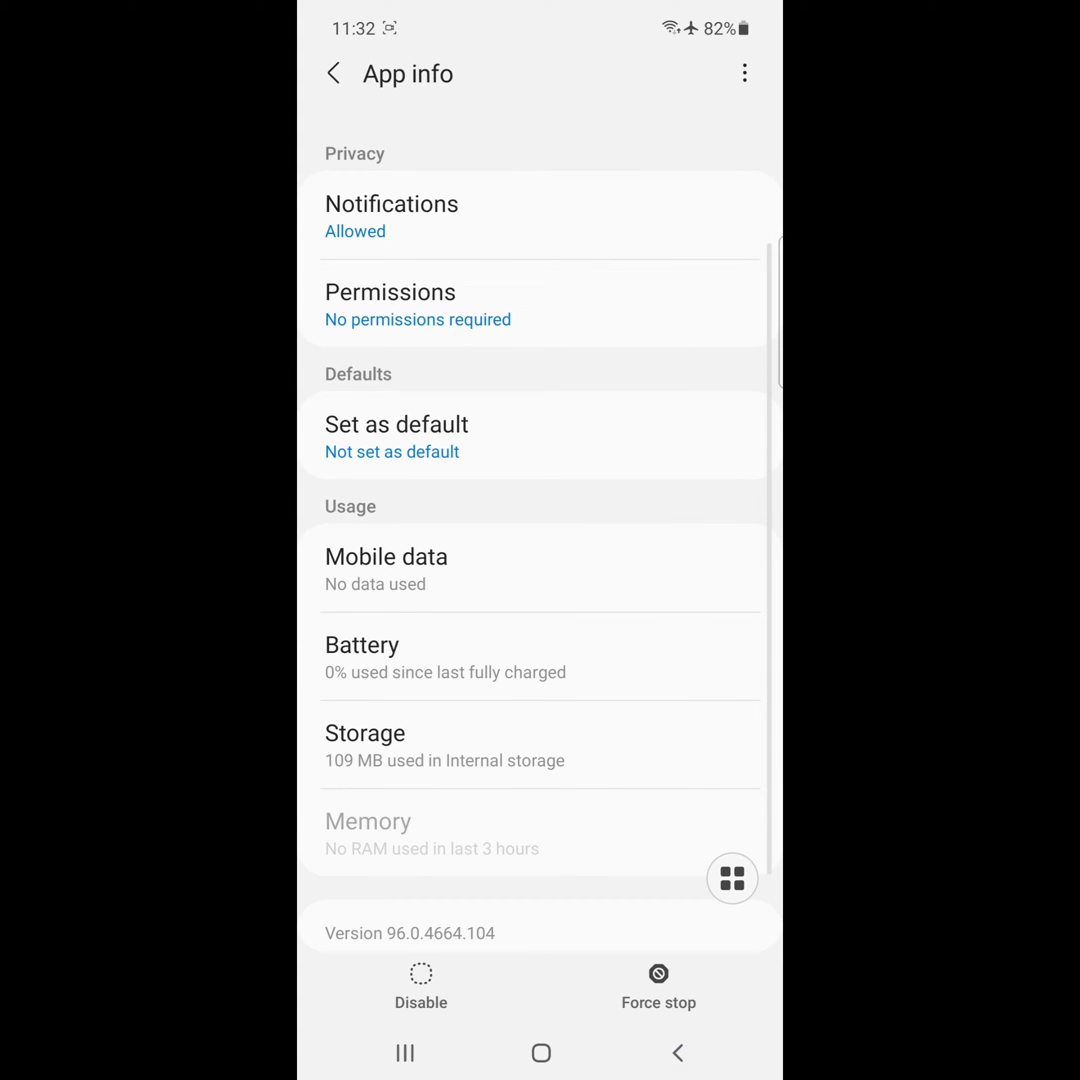
- Uninstall Android System WebView's updates from the three-dot menu and confirm with OK
click(678, 1053)
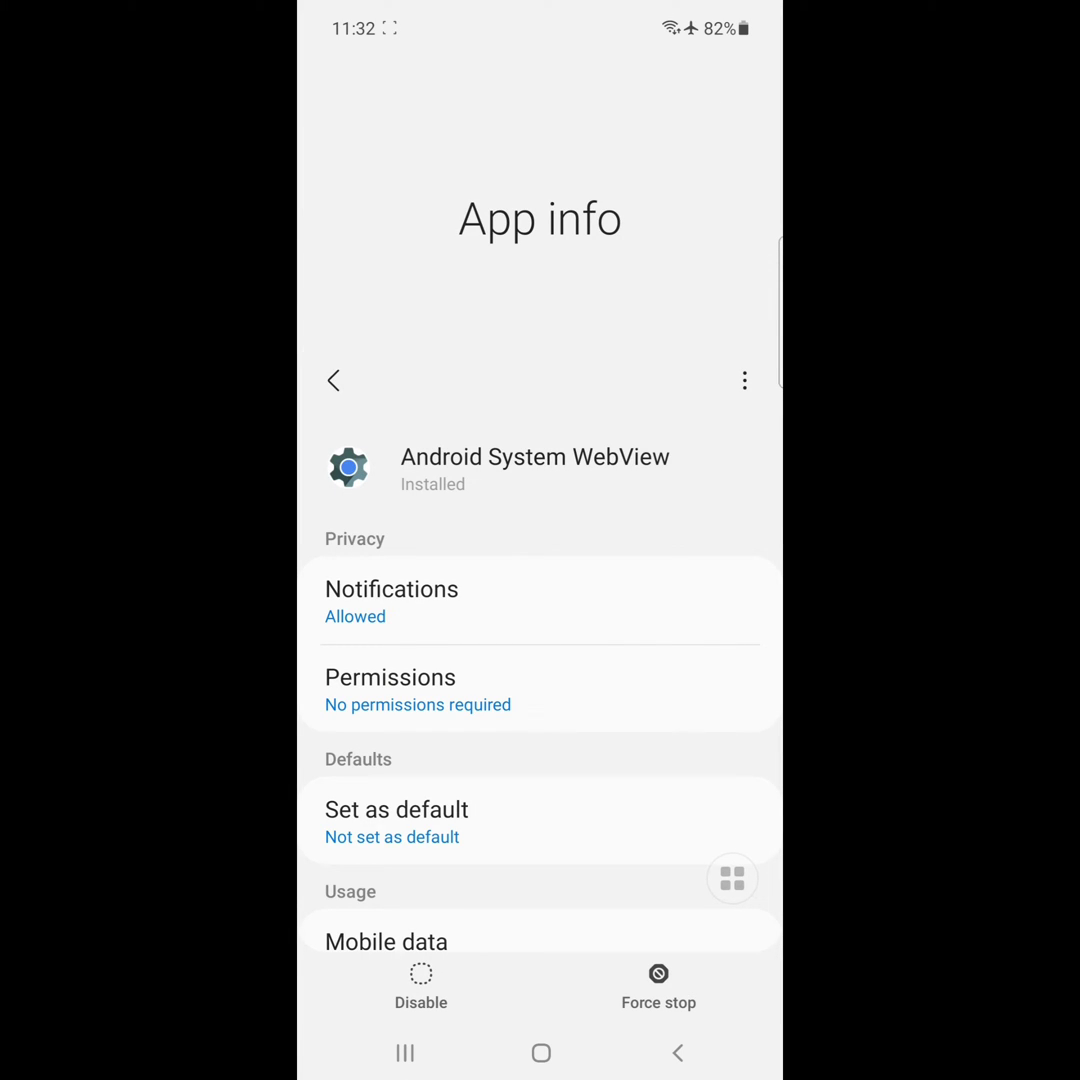
click(744, 380)
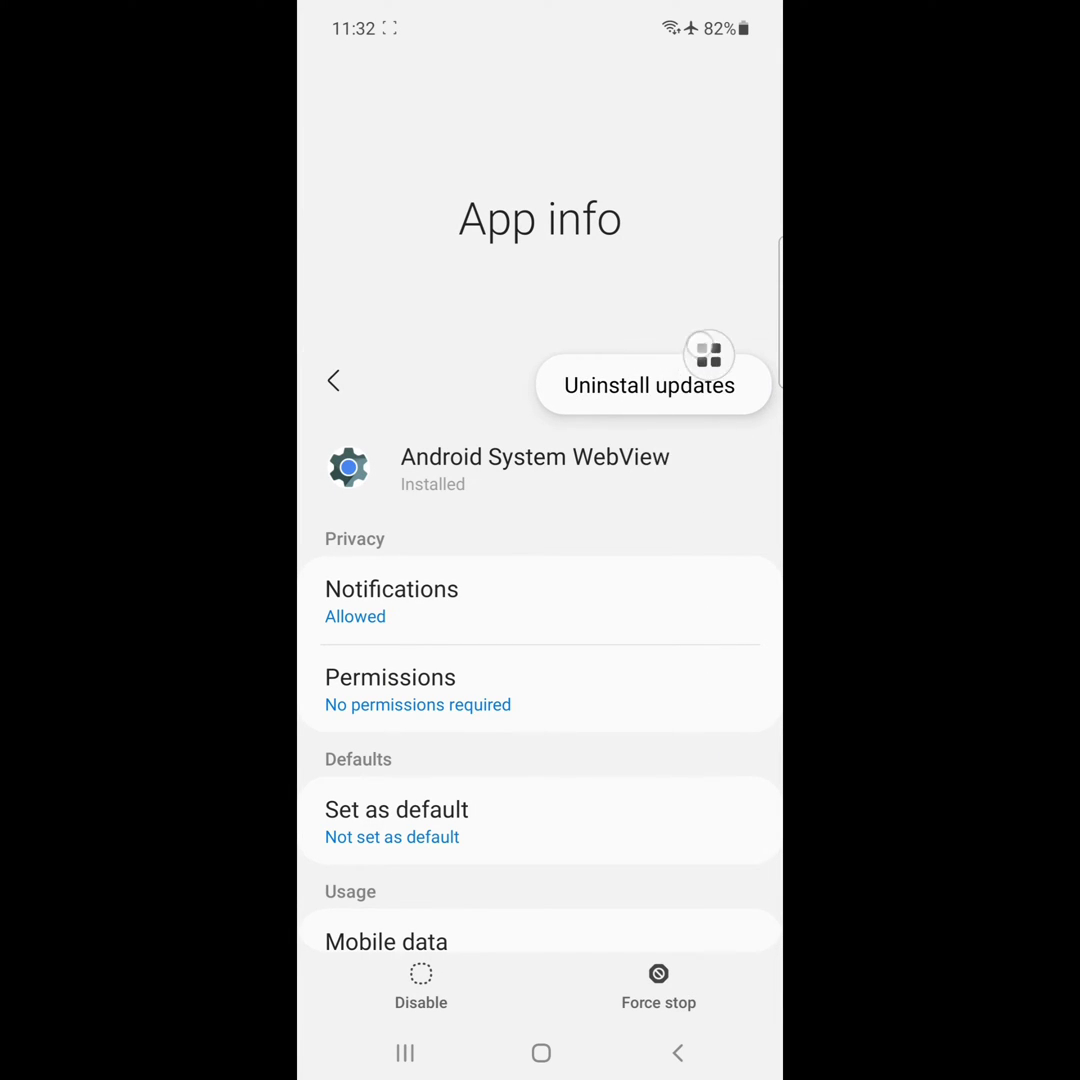
click(650, 385)
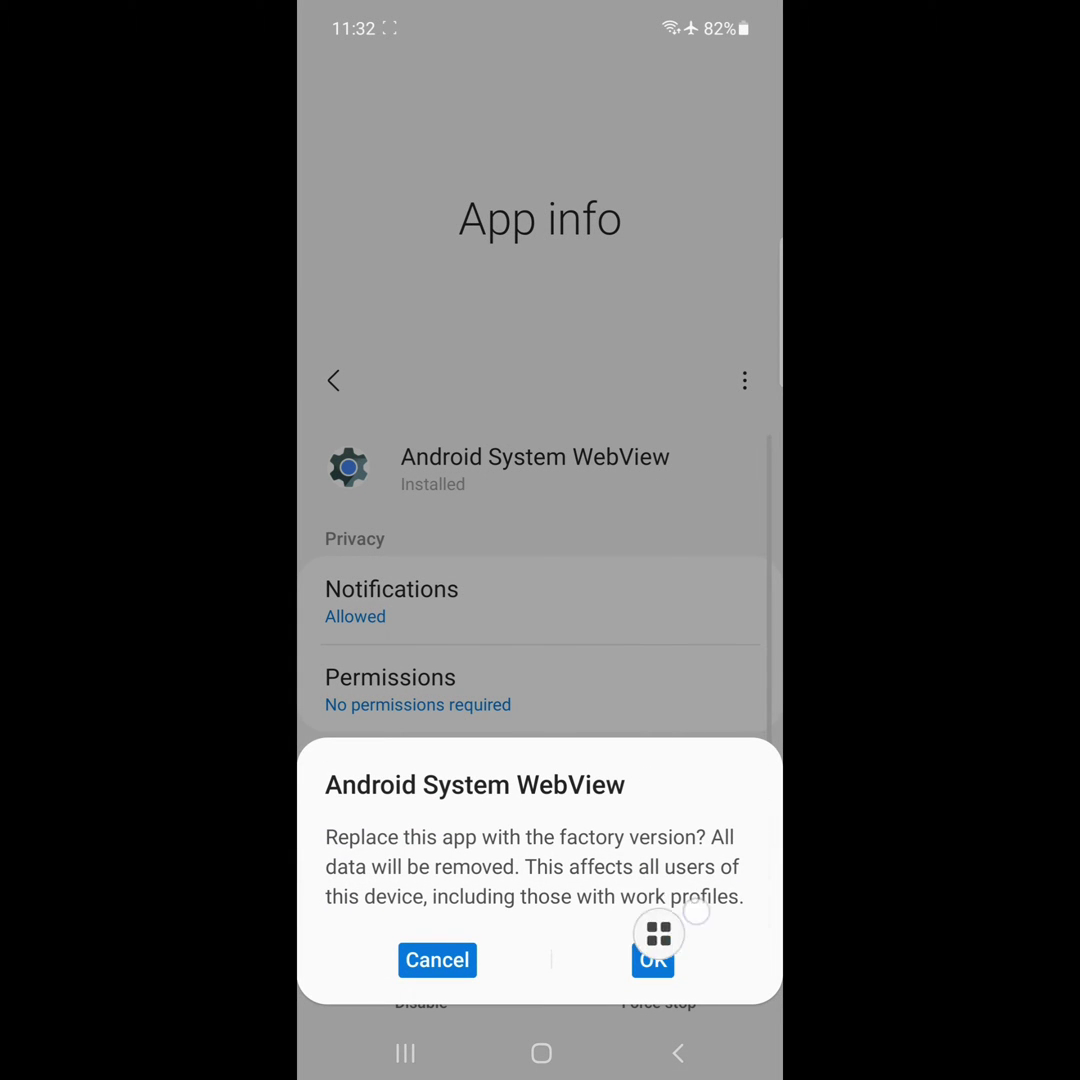
click(653, 960)
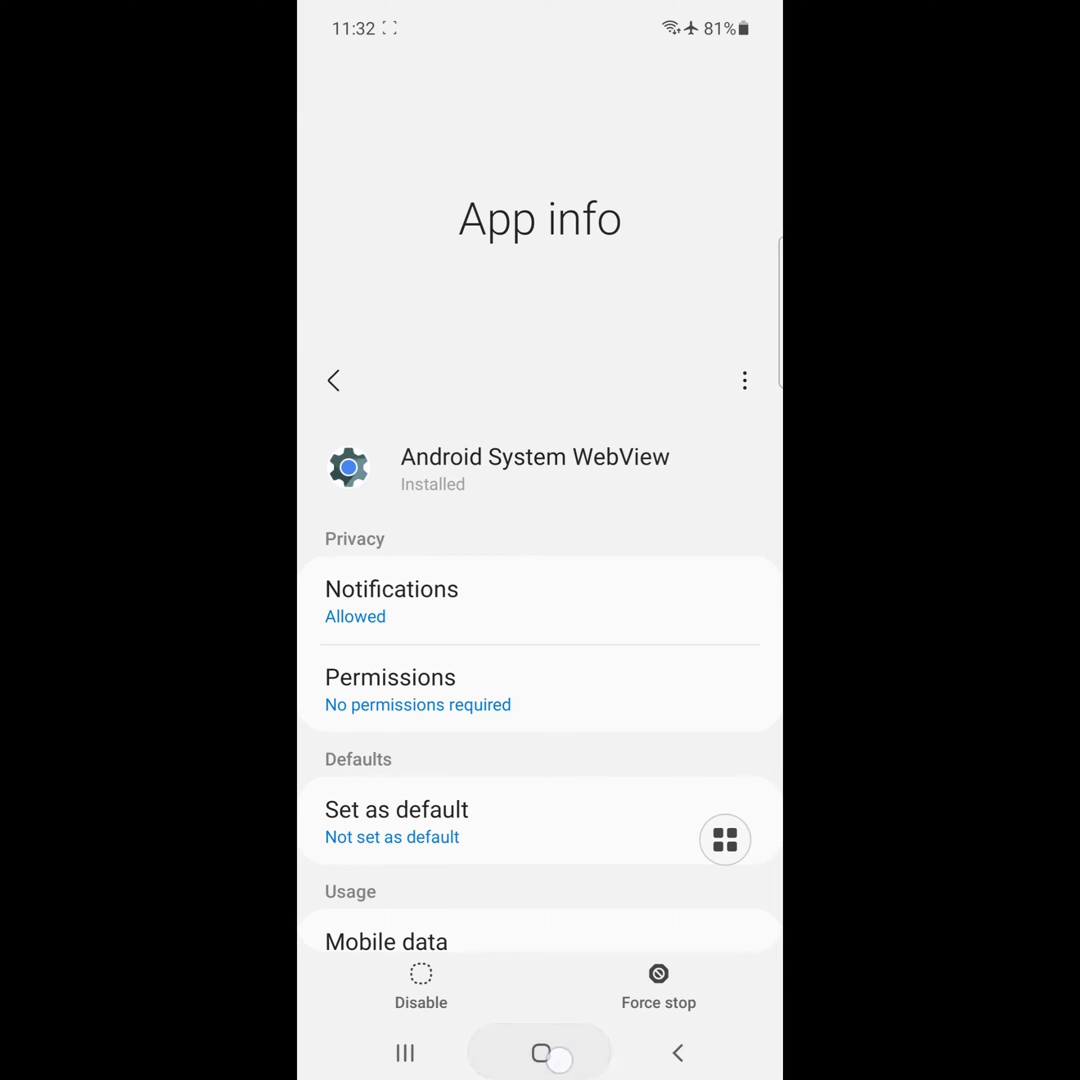
- Go home, then restart the phone from the power menu, confirming Restart
click(541, 1053)
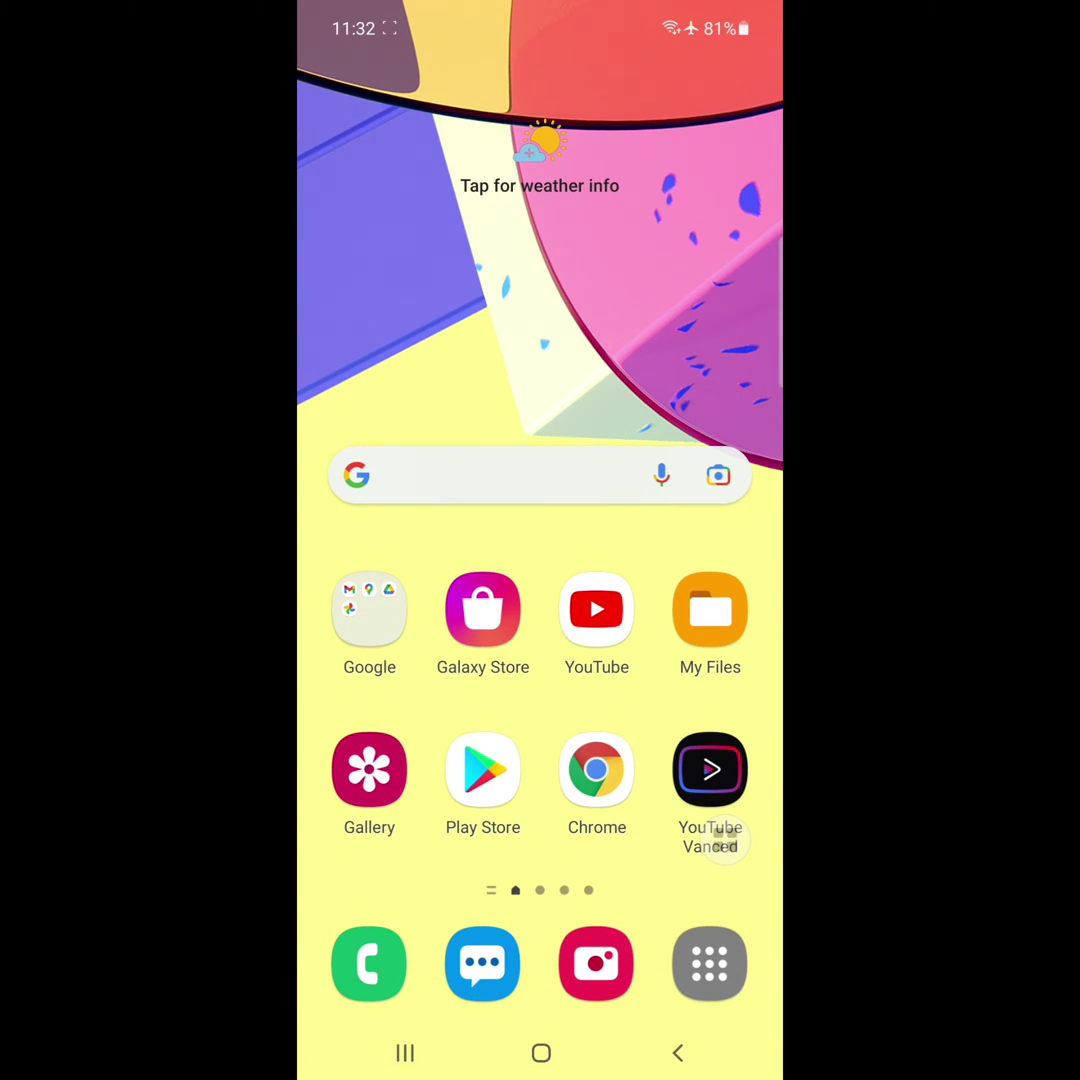
key(XF86PowerOff)
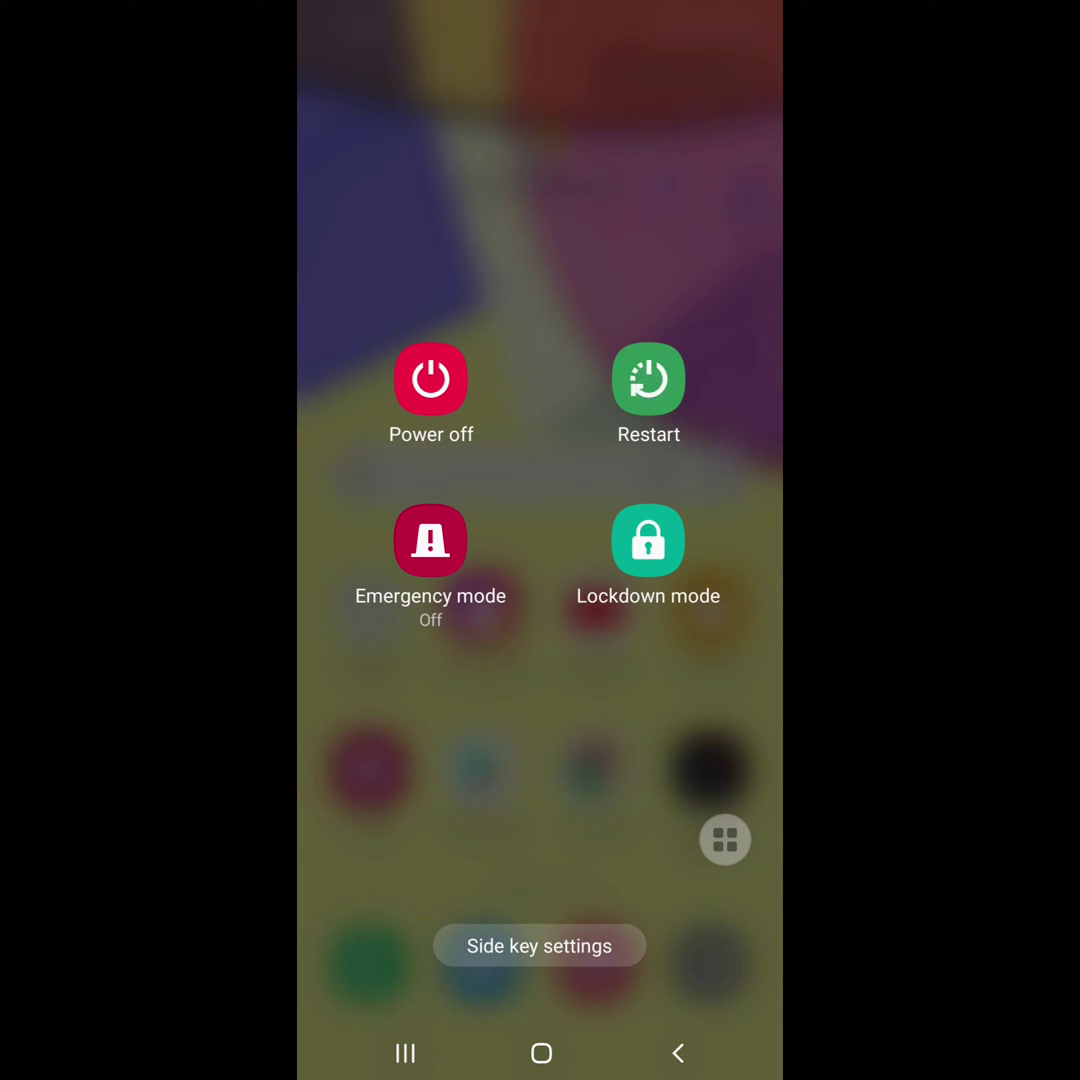
click(648, 380)
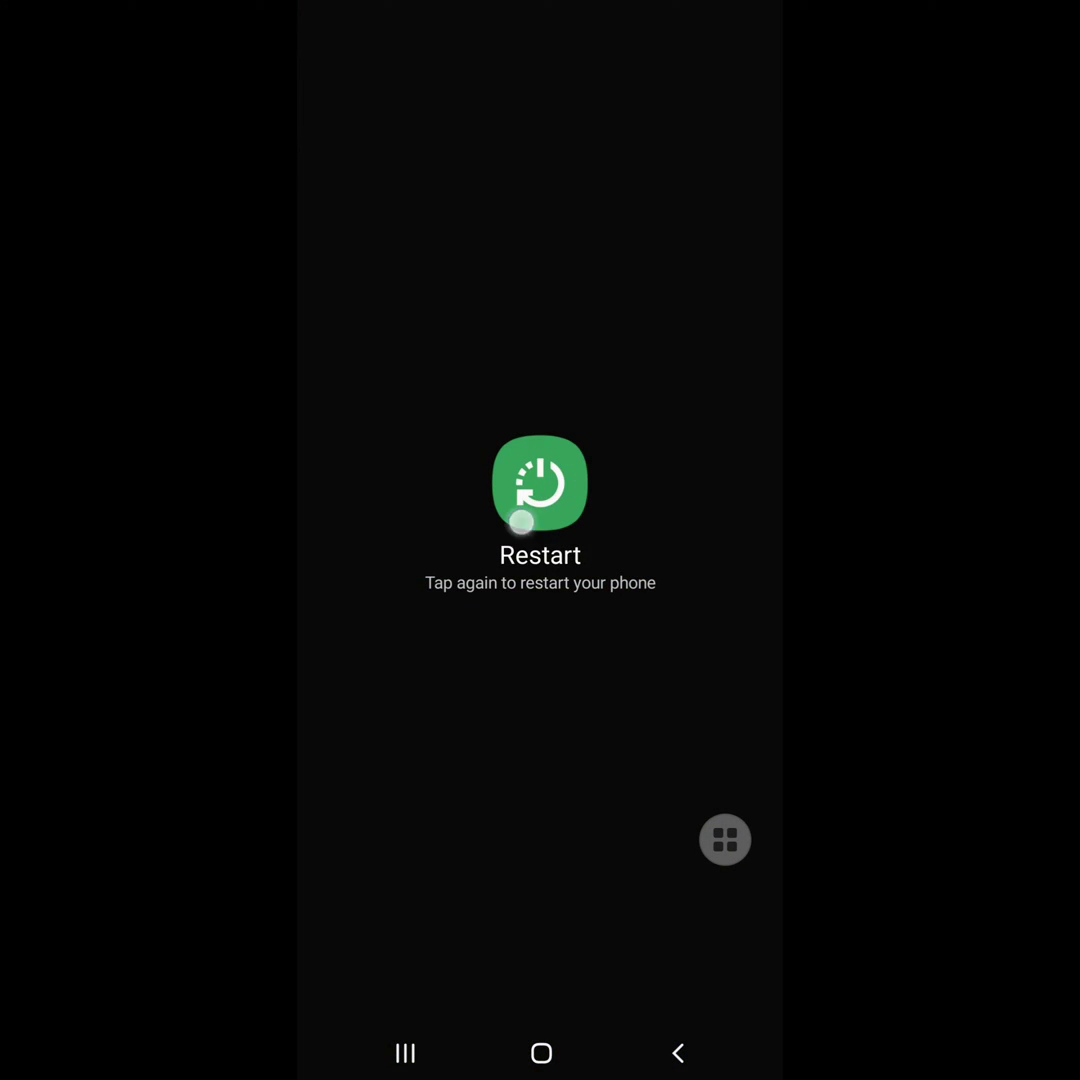
click(540, 482)
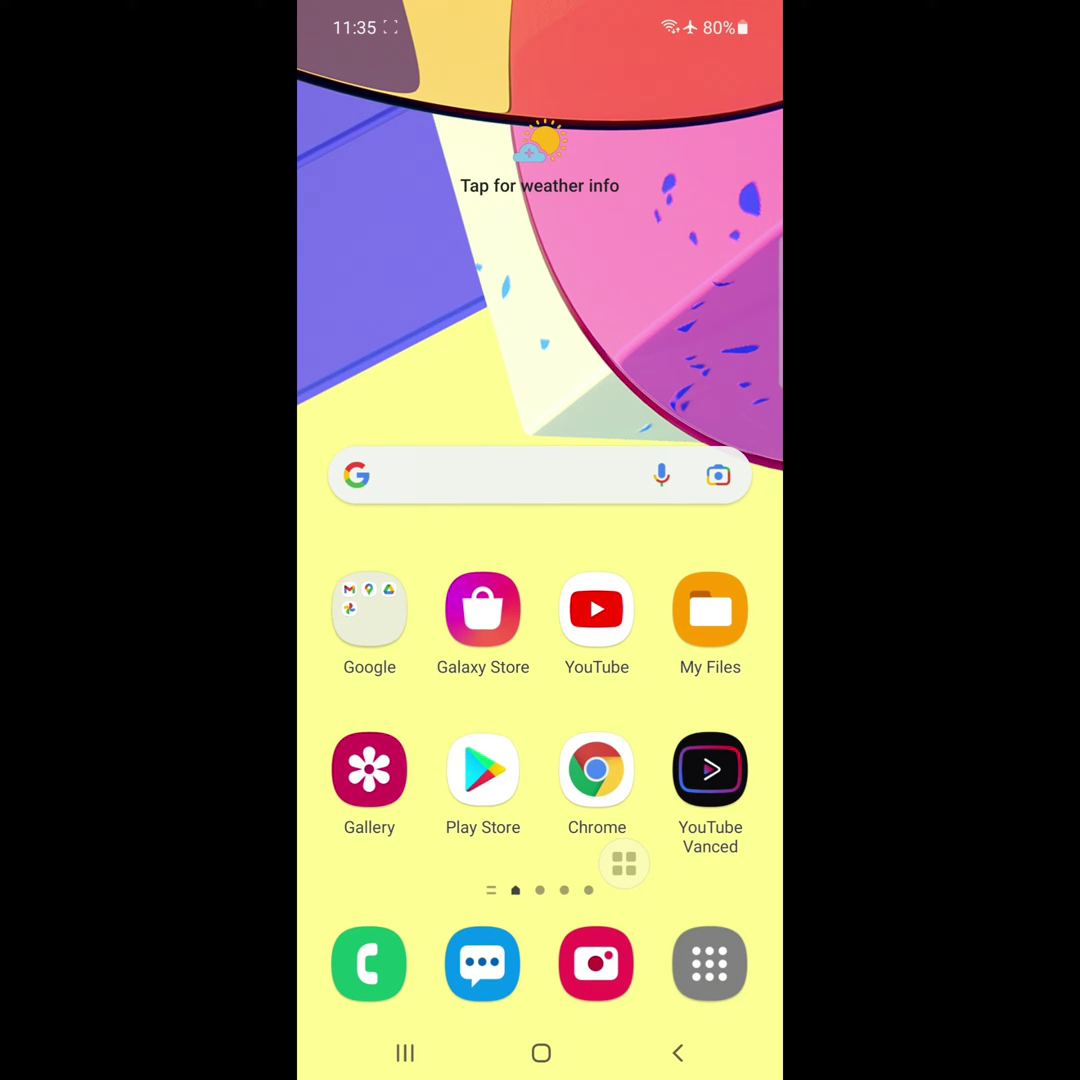
- Update Android System WebView from the Play Store's Manage apps and device list
click(482, 770)
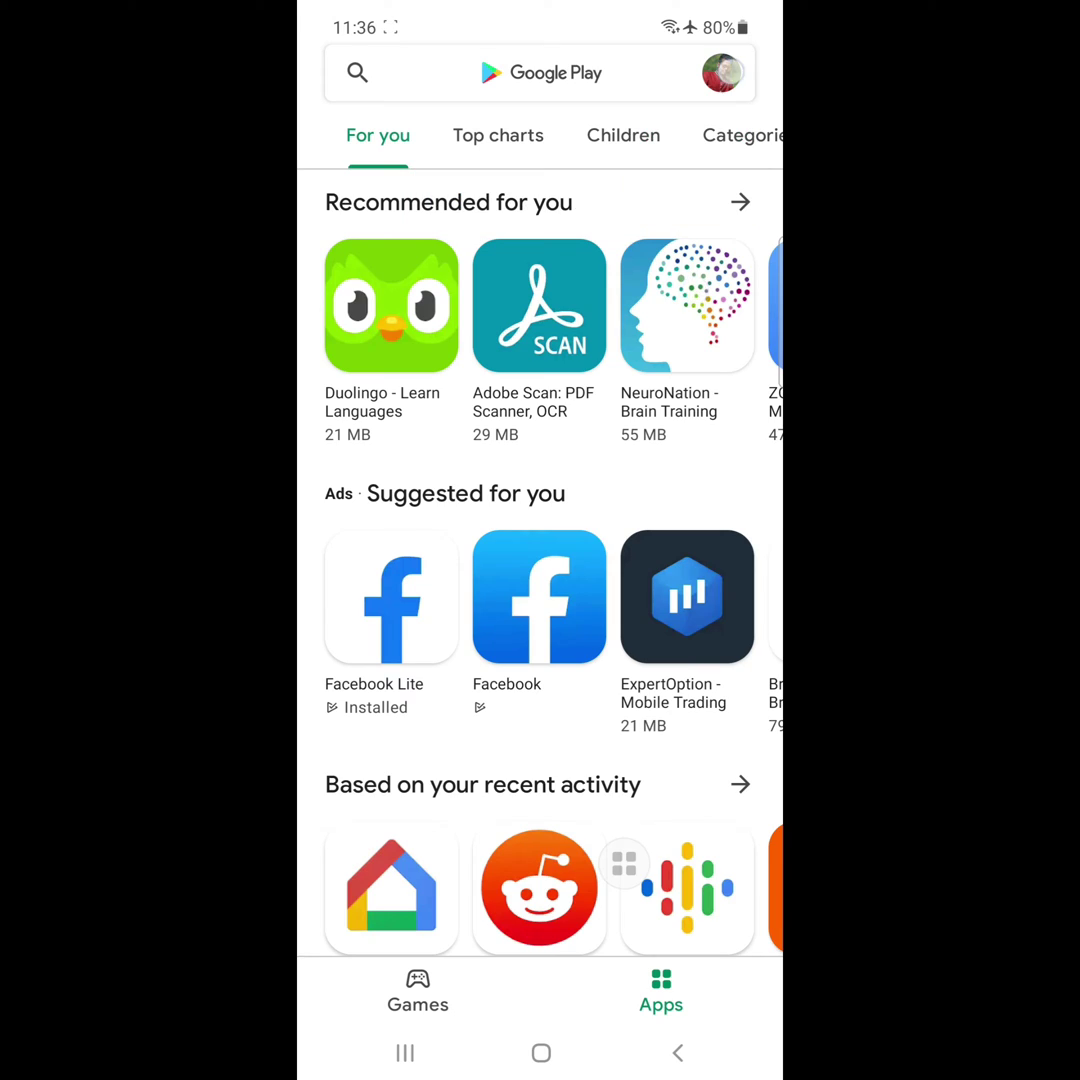
click(721, 72)
click(502, 363)
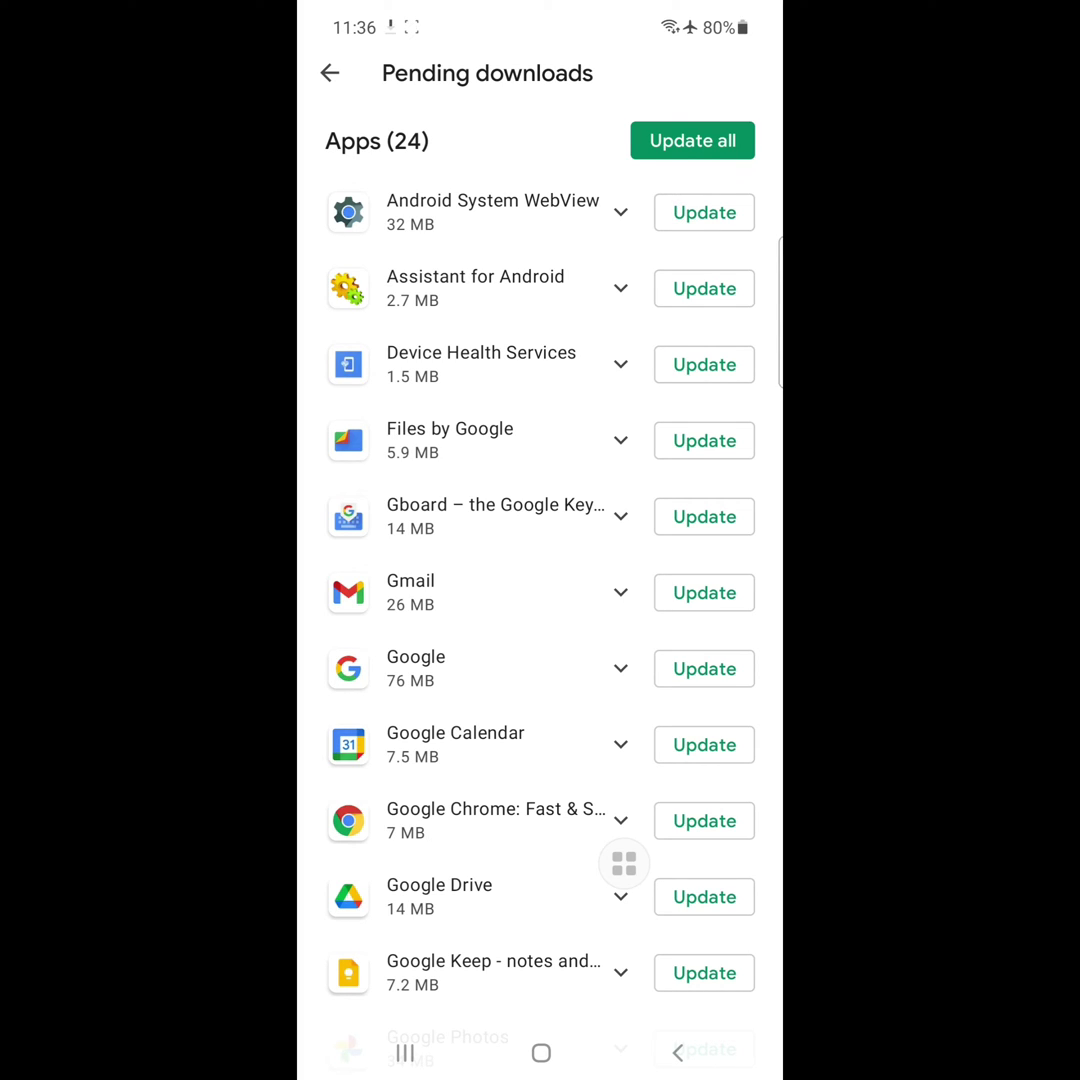
click(466, 205)
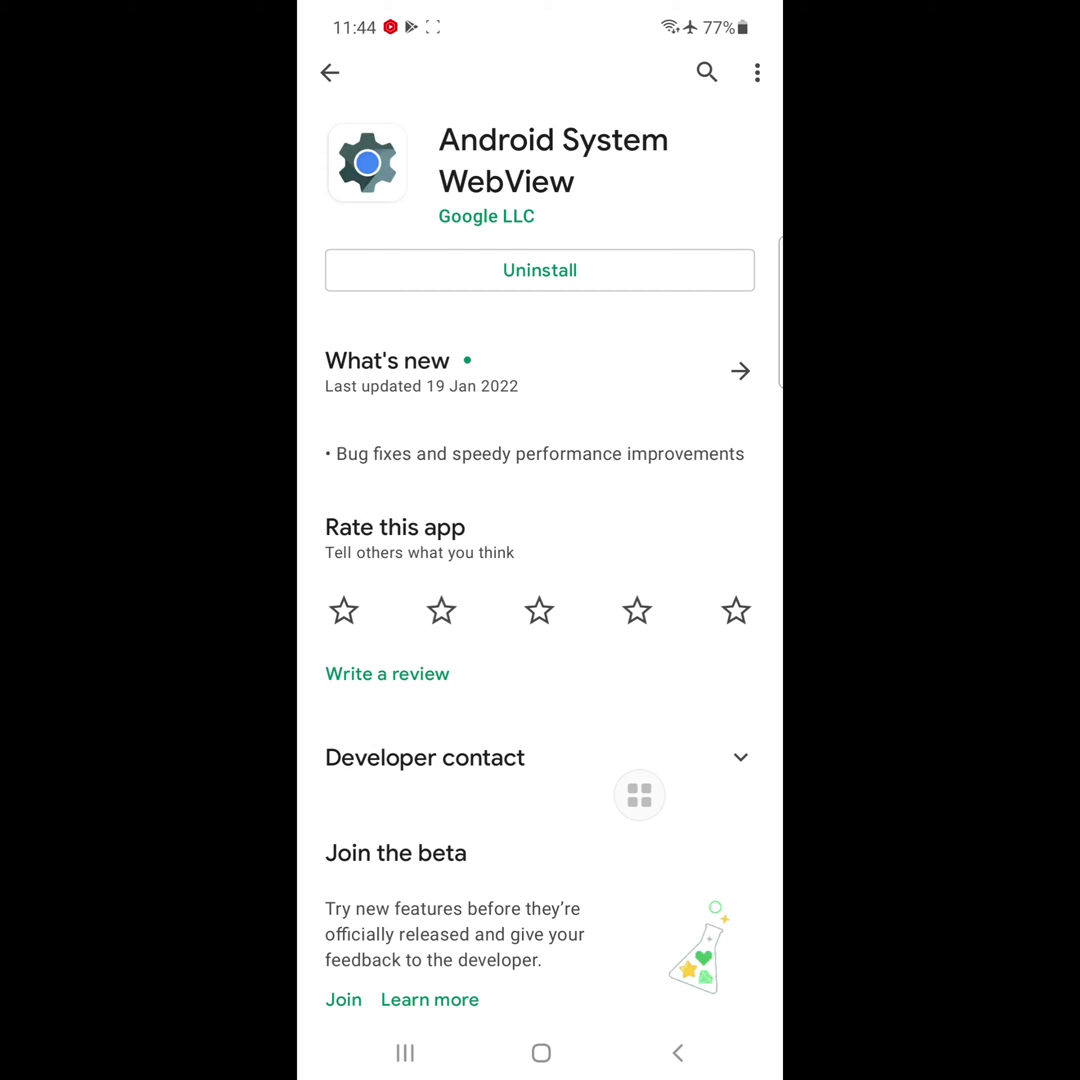
- Search 'chrome' again, update Google Chrome, and return to the For you home page
key(Escape)
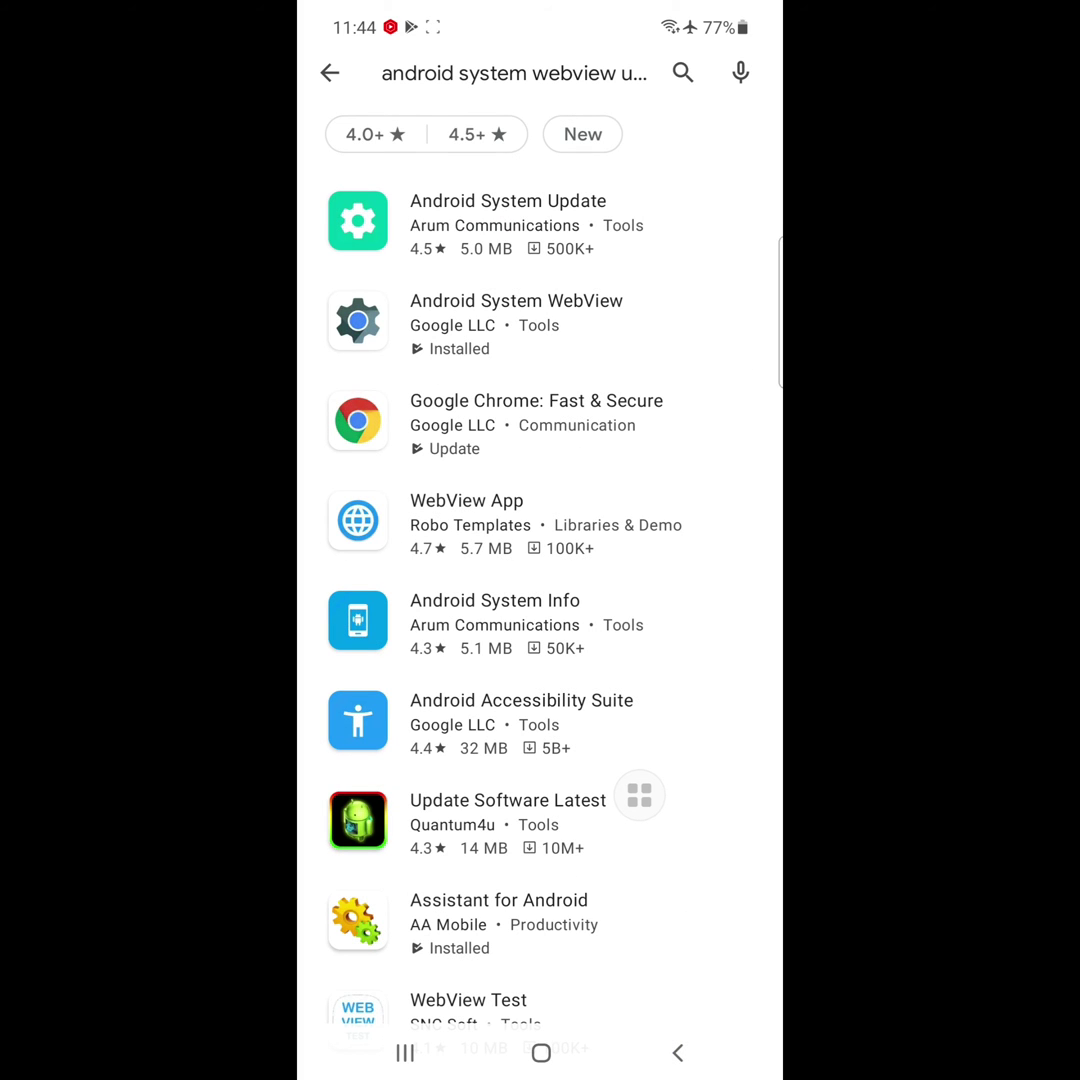
click(514, 73)
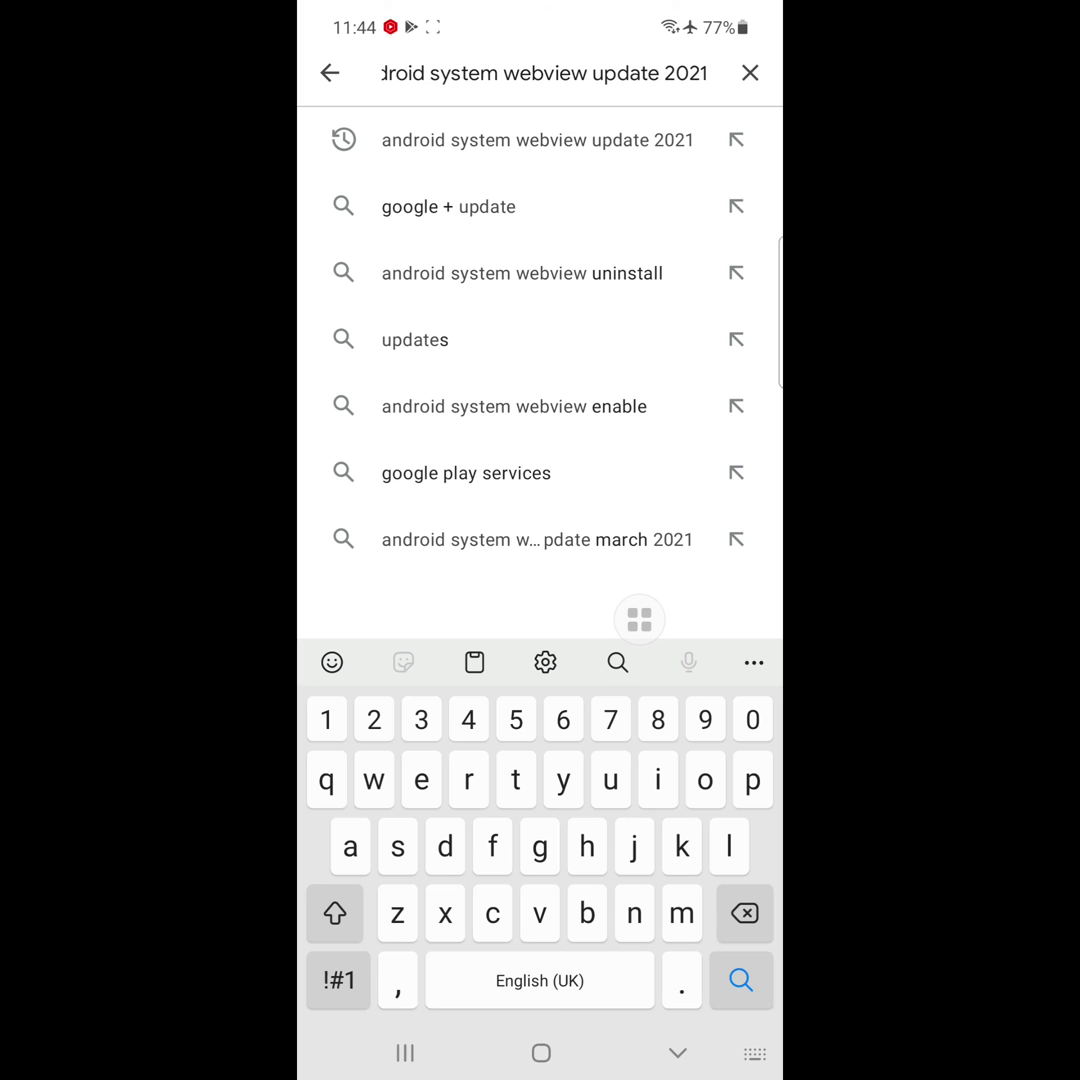
click(740, 73)
click(413, 206)
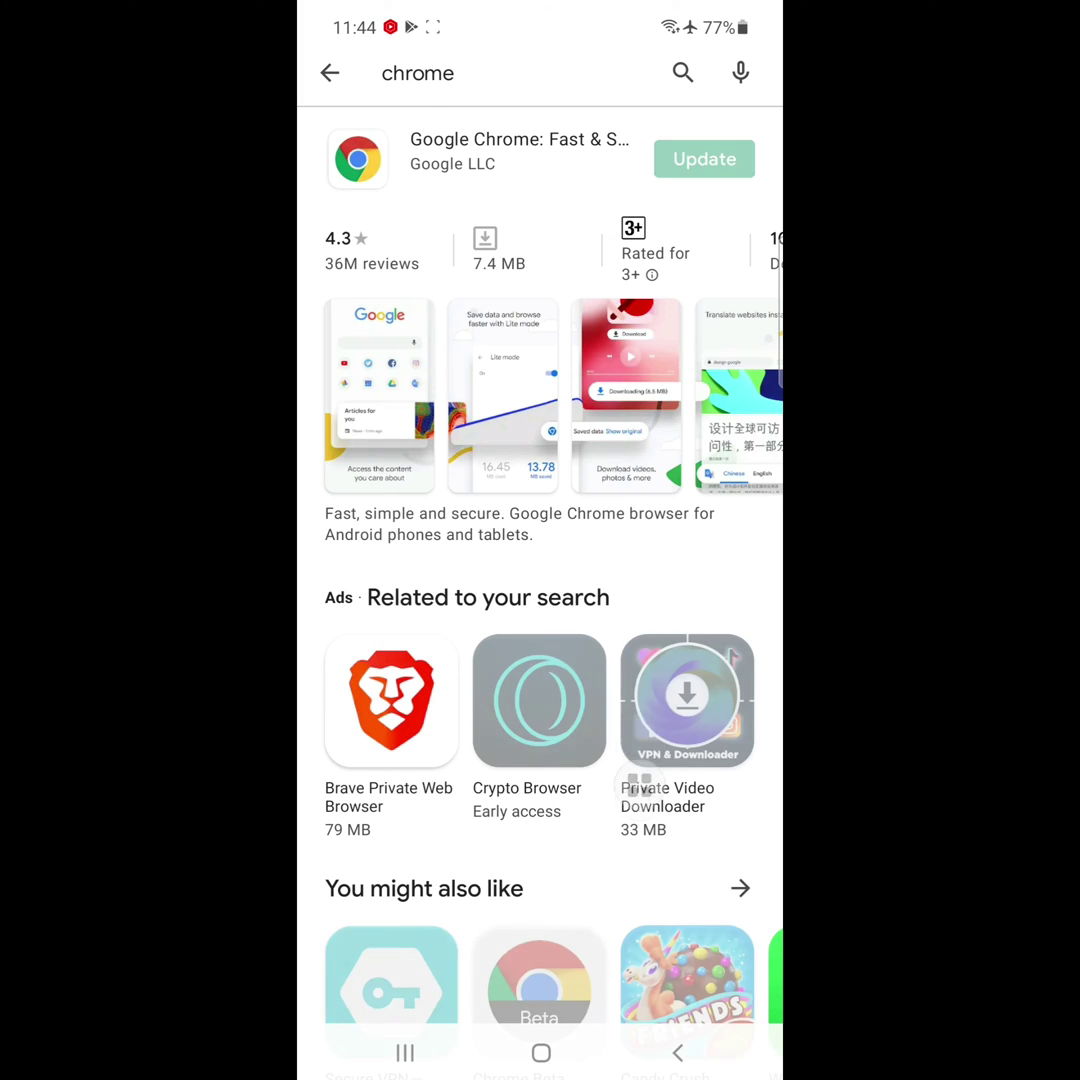
click(519, 151)
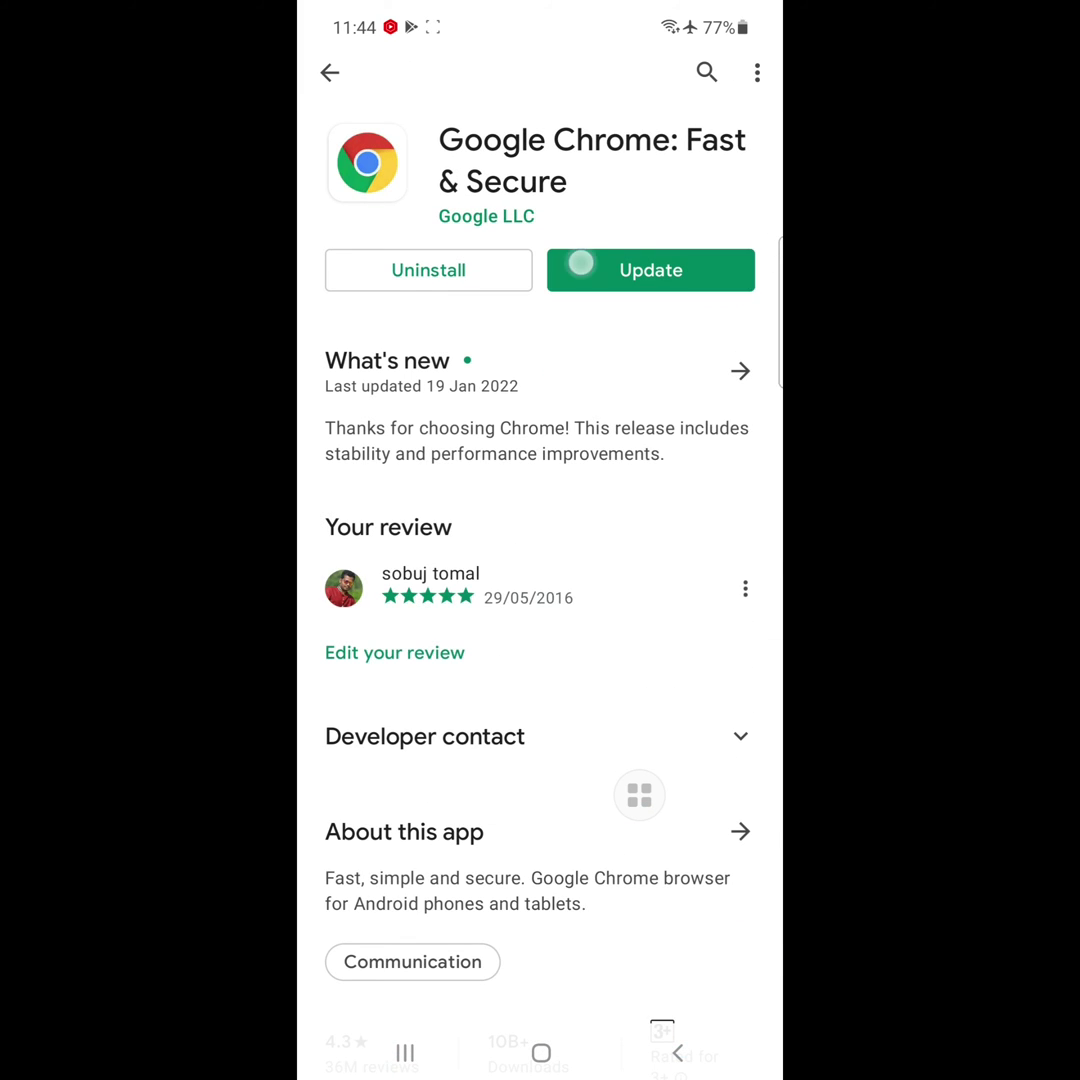
click(680, 248)
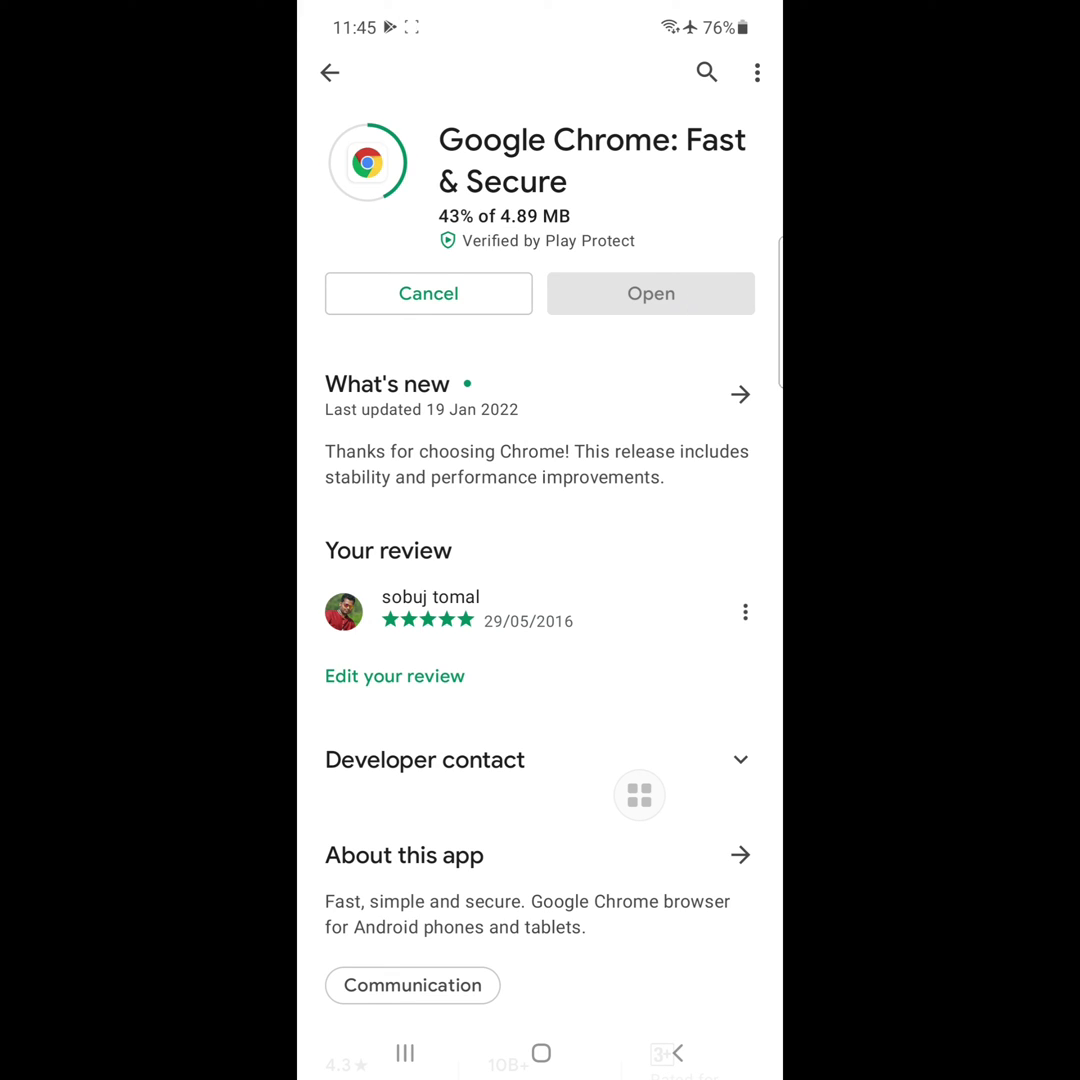
click(695, 299)
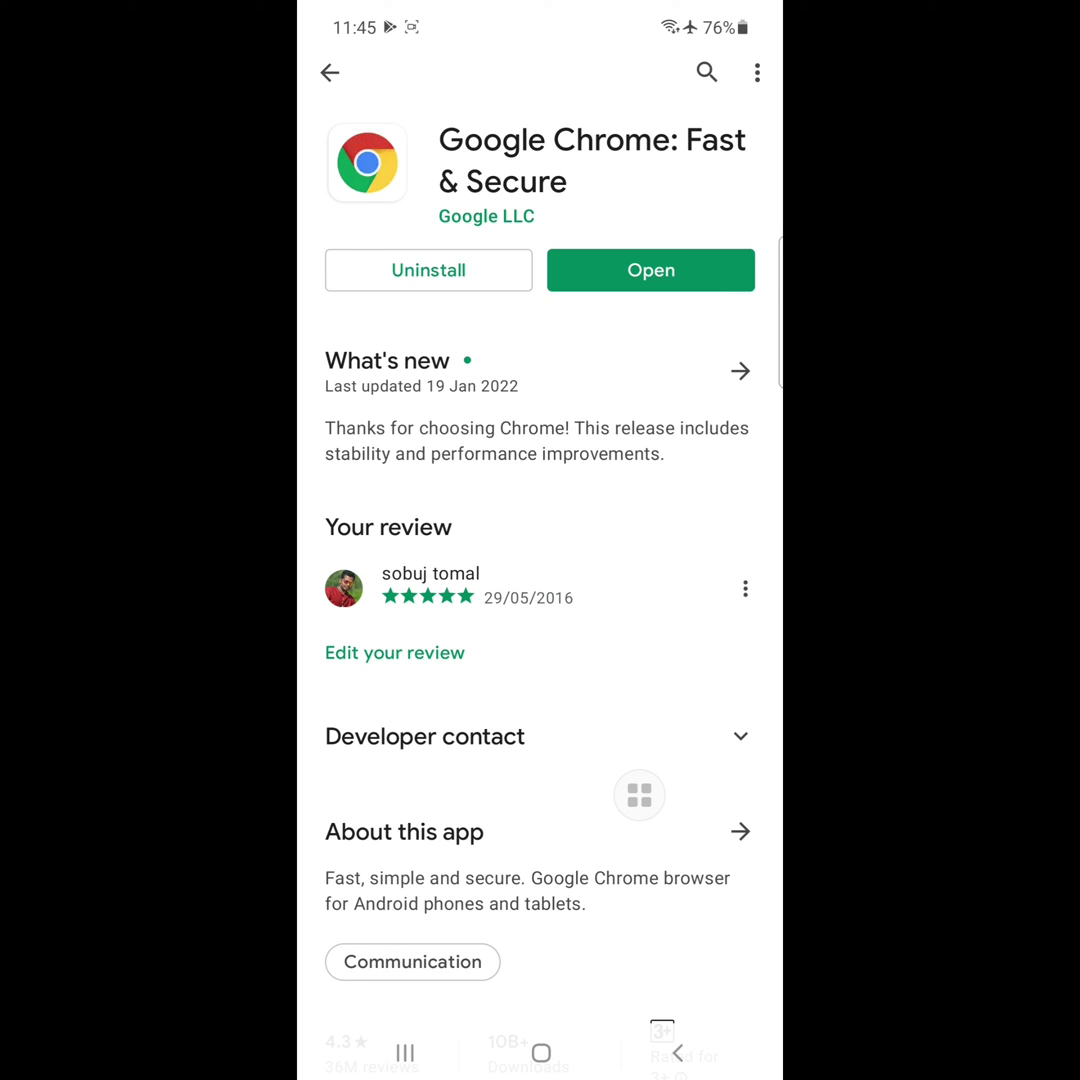
click(677, 1053)
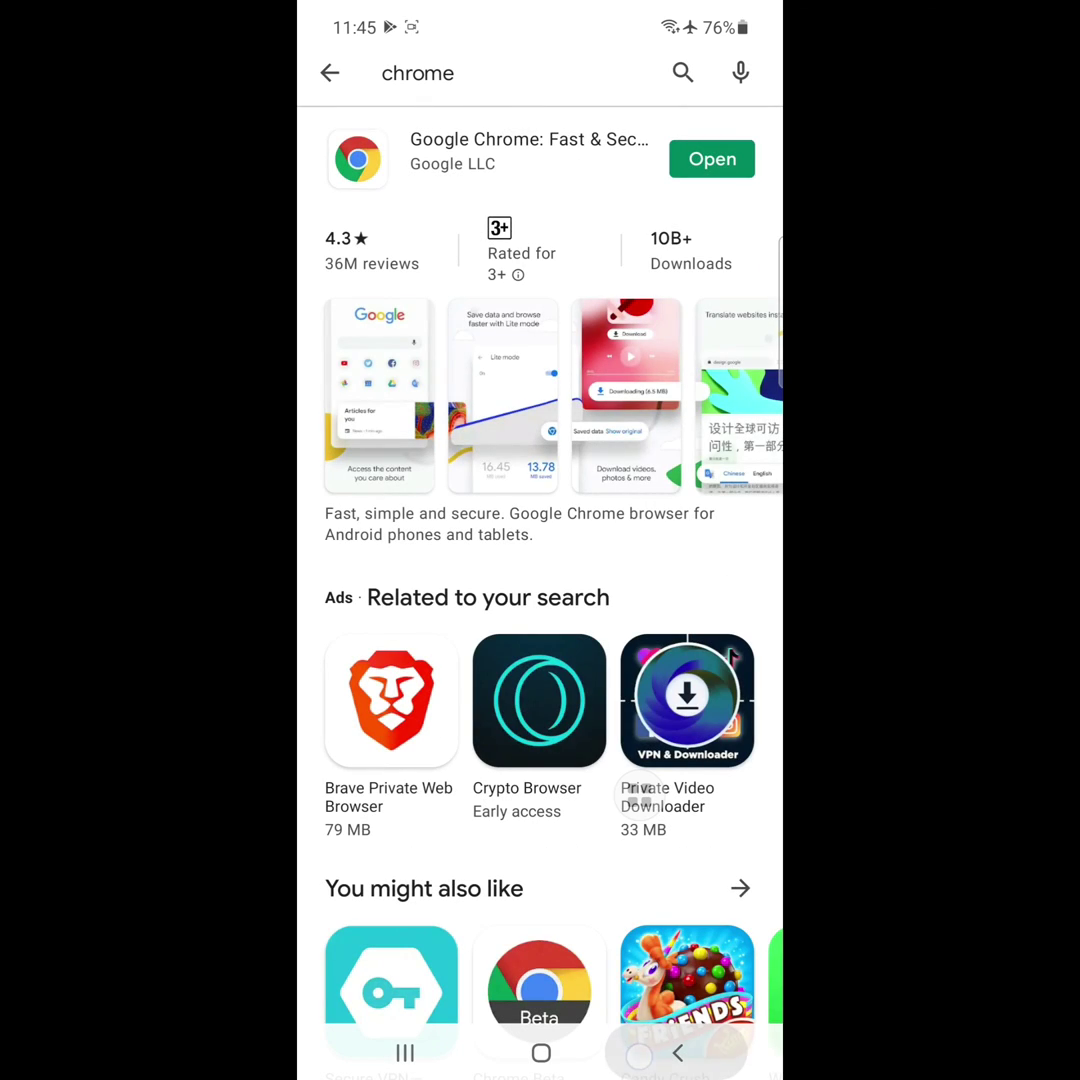
click(677, 1053)
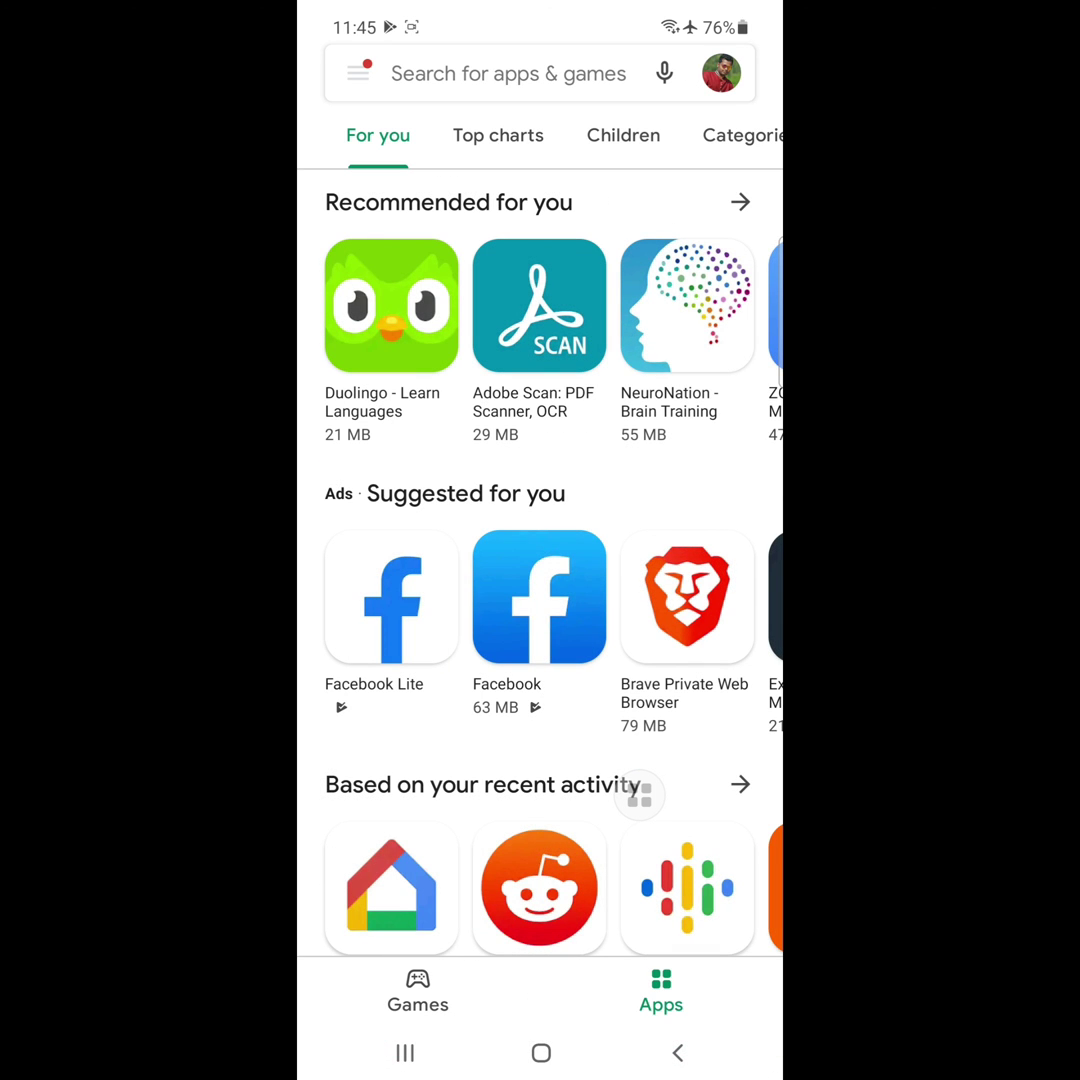